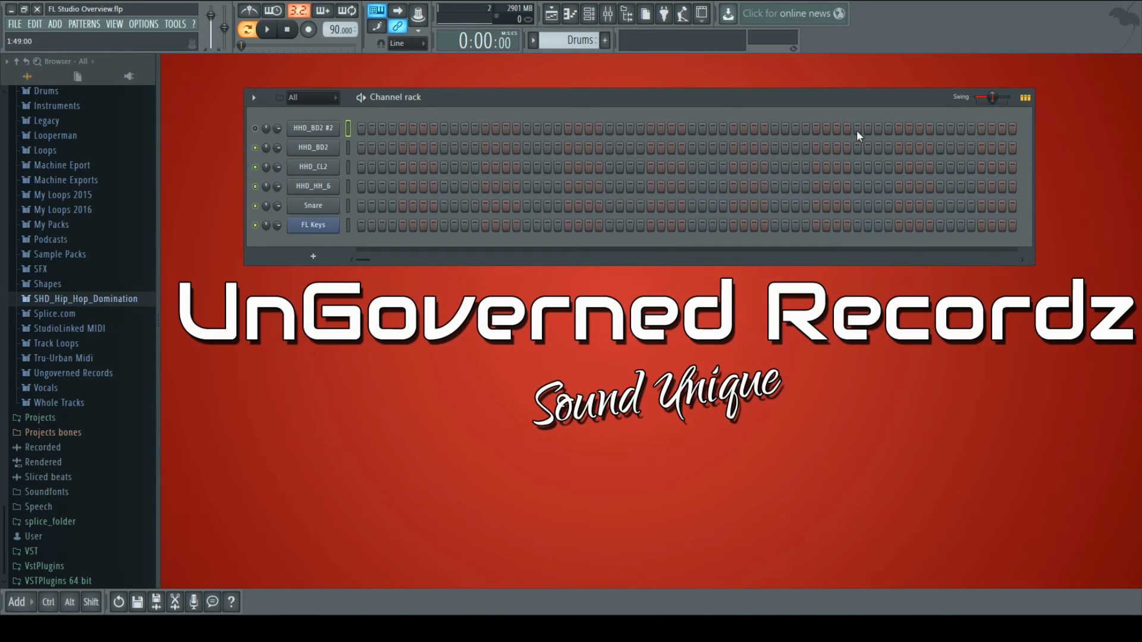
# - Open the FL Keys channel's piano roll, reposition its window for a look at the note grid, and close it
pyautogui.moveTo(992, 97); pyautogui.dragTo(976, 97)
pyautogui.rightClick(335, 224)
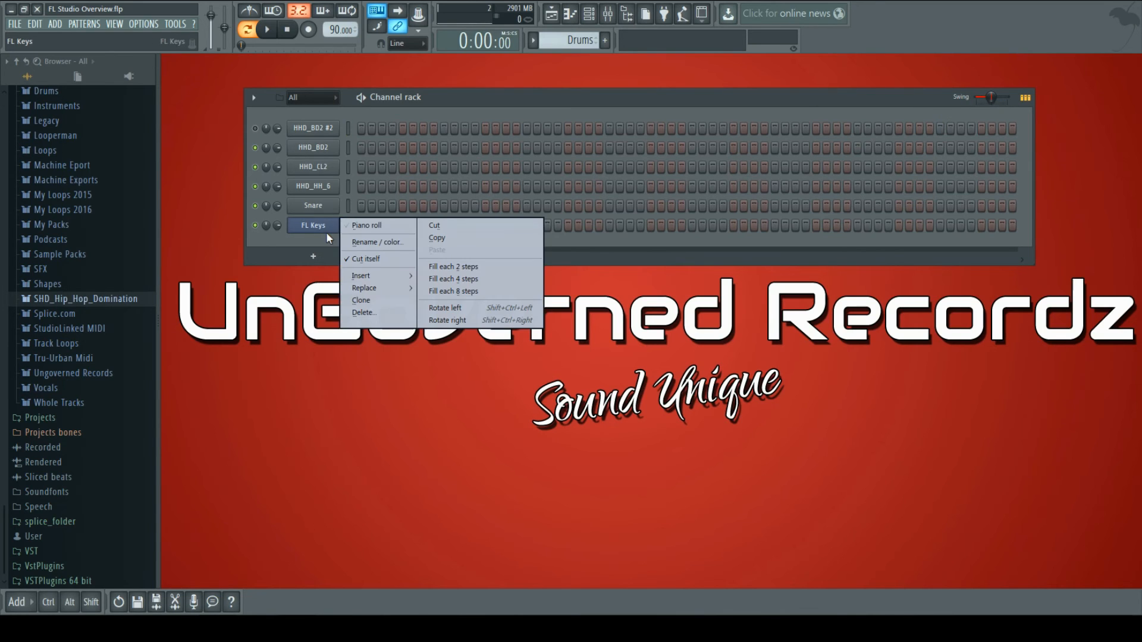
pyautogui.click(366, 229)
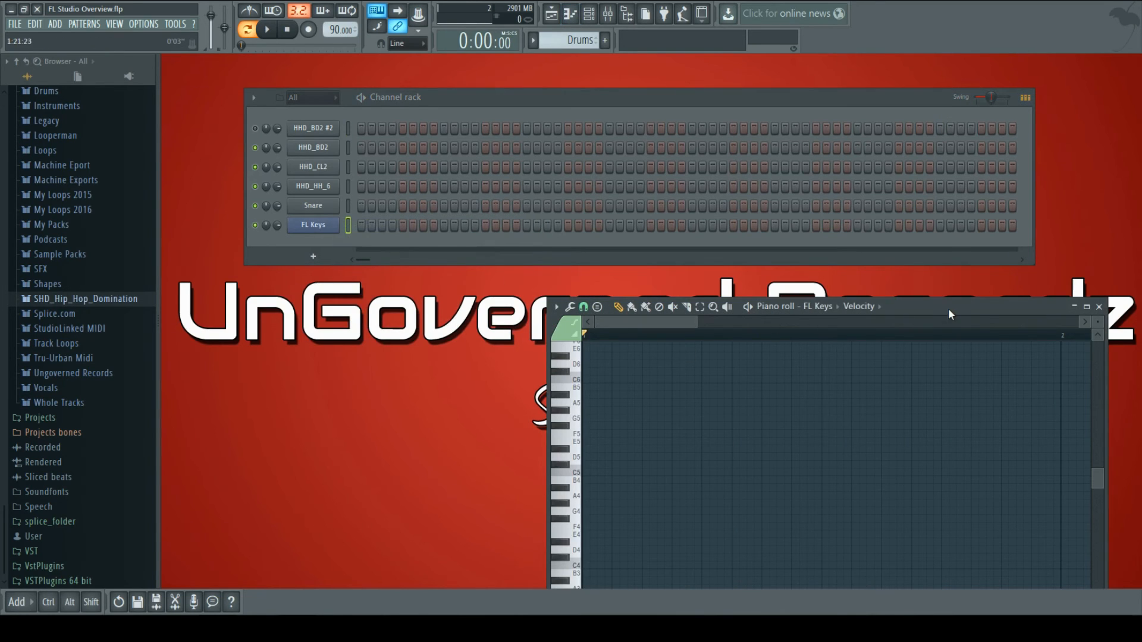
pyautogui.moveTo(950, 314); pyautogui.dragTo(787, 257)
pyautogui.click(941, 250)
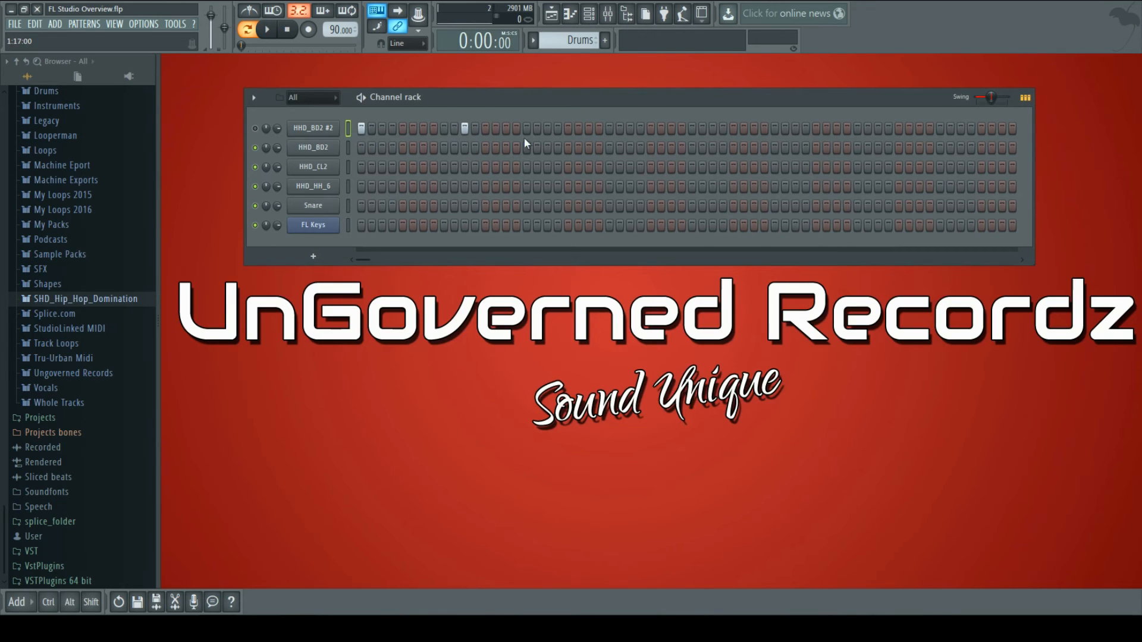
# - Place HHD_BD2 hits on steps 5 and 13, and open the piano roll of HHD_BD2 #2
pyautogui.click(403, 148)
pyautogui.rightClick(309, 130)
pyautogui.click(370, 128)
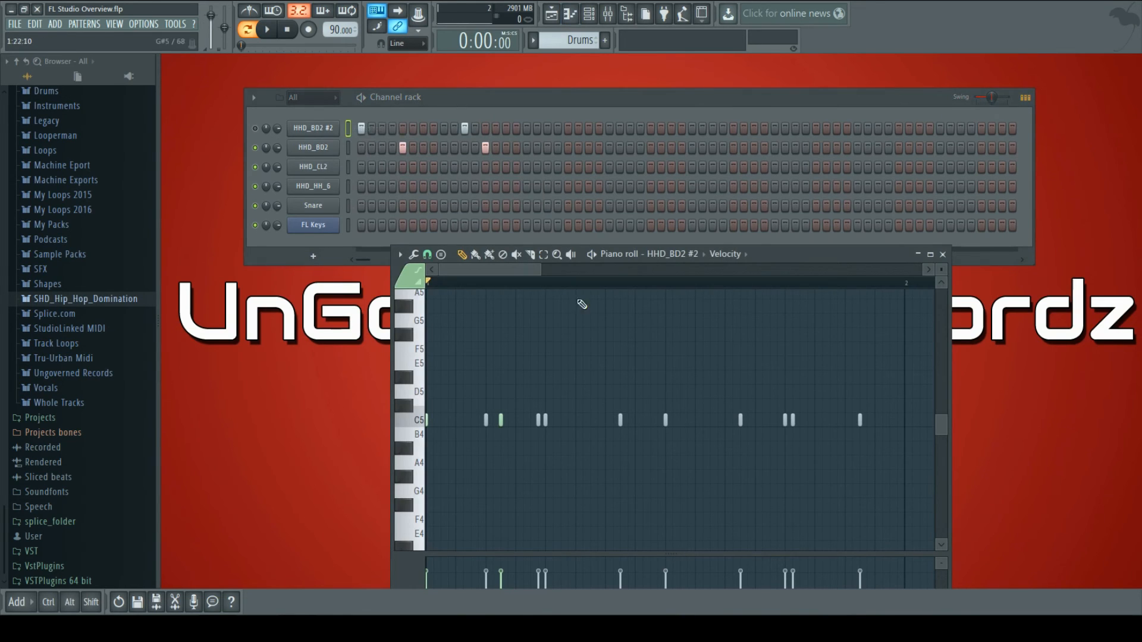
# - Delete the HHD_BD2 #2 notes on C5 except the two from the step grid, and close the piano roll
pyautogui.rightClick(486, 420)
pyautogui.rightClick(539, 421)
pyautogui.rightClick(544, 422)
pyautogui.rightClick(619, 422)
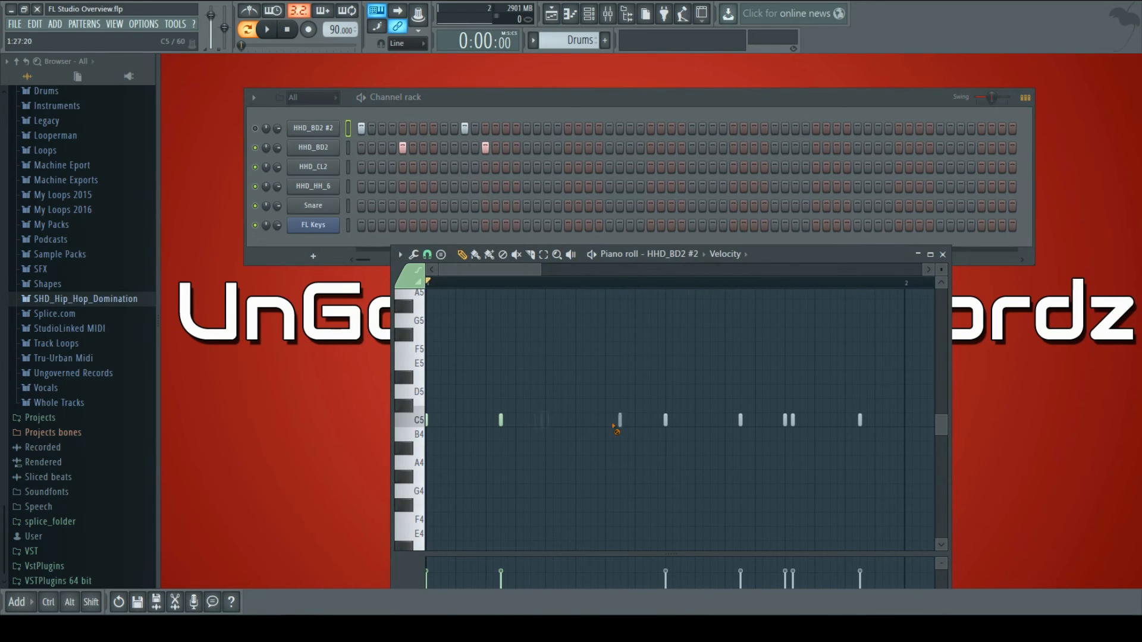
pyautogui.rightClick(666, 420)
pyautogui.rightClick(741, 420)
pyautogui.rightClick(785, 420)
pyautogui.rightClick(793, 420)
pyautogui.rightClick(860, 420)
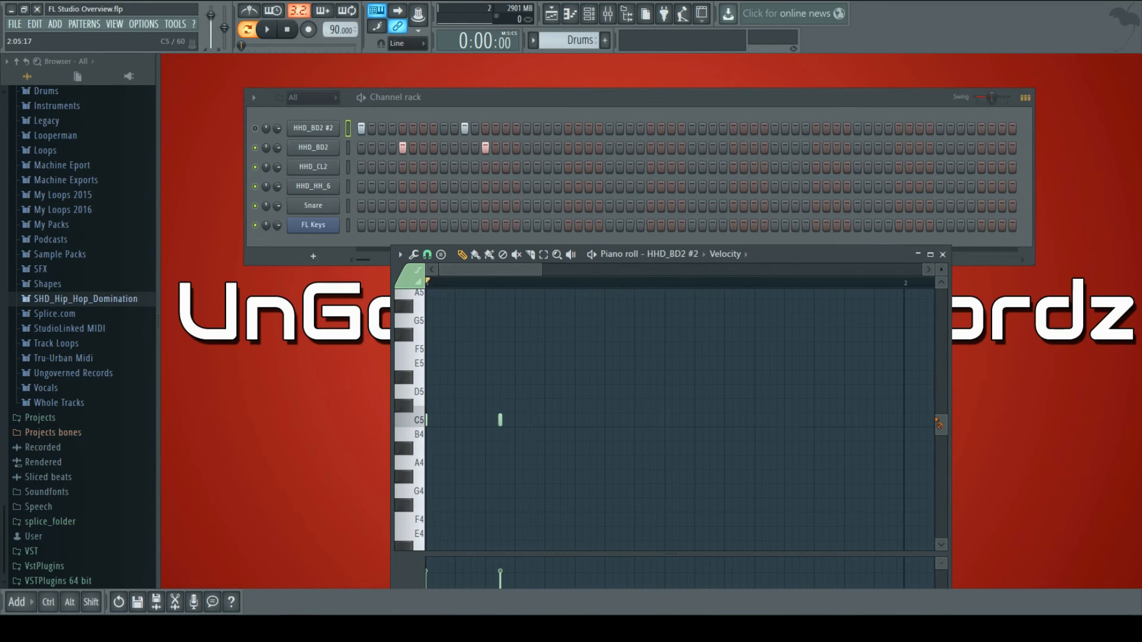
pyautogui.click(943, 254)
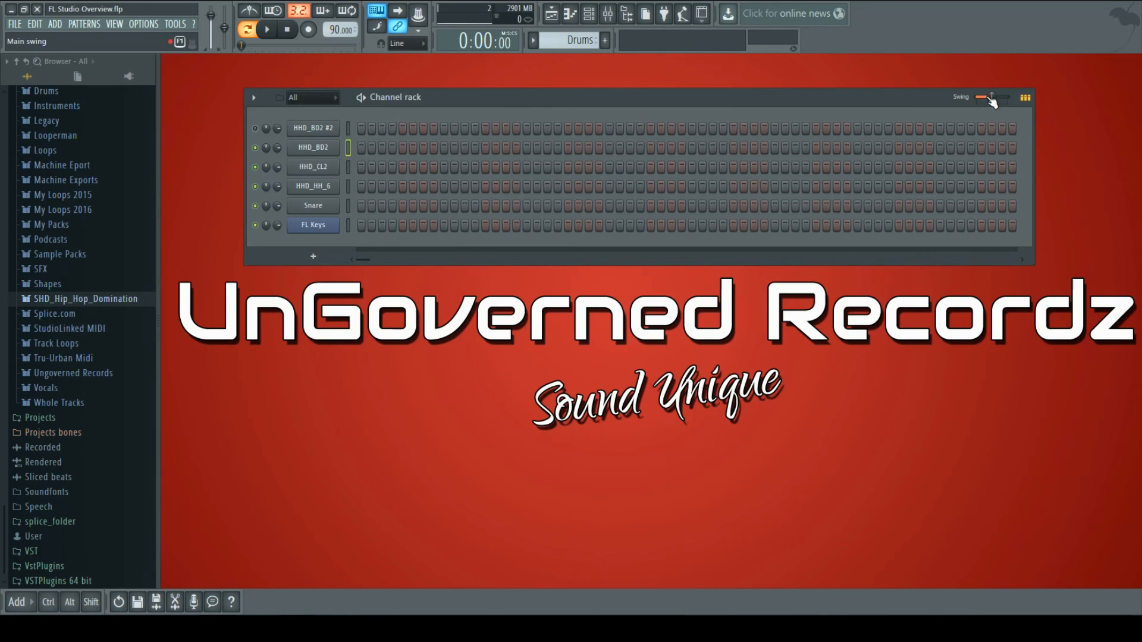
# - Lower the channel rack swing to its minimum and check the FL Keys instrument window
pyautogui.moveTo(991, 97); pyautogui.dragTo(977, 97)
pyautogui.click(325, 232)
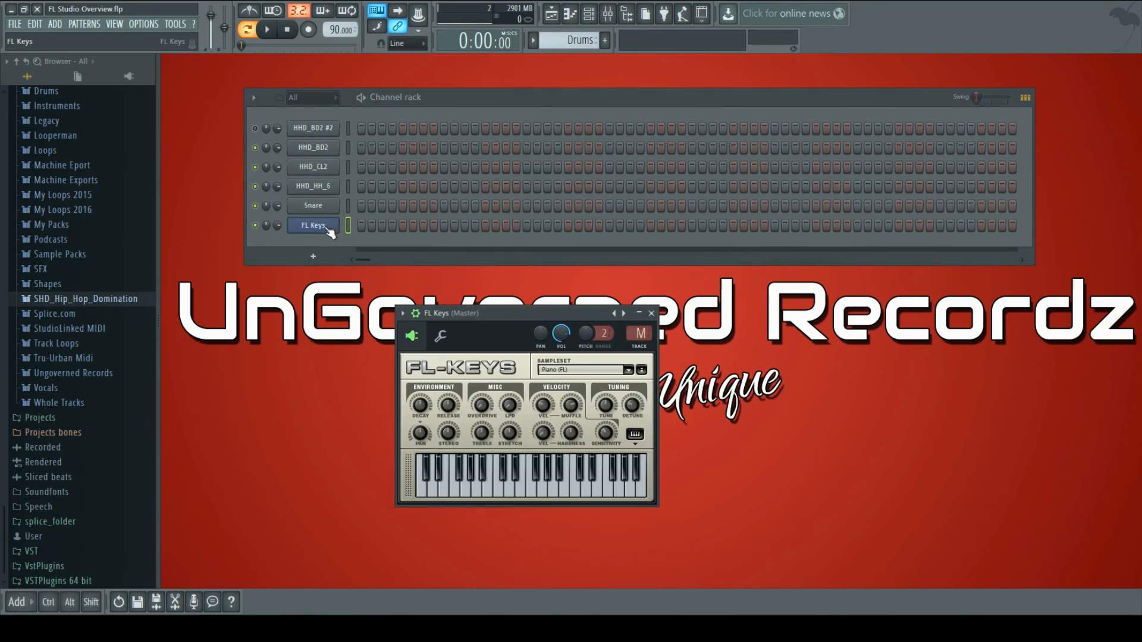
pyautogui.click(654, 311)
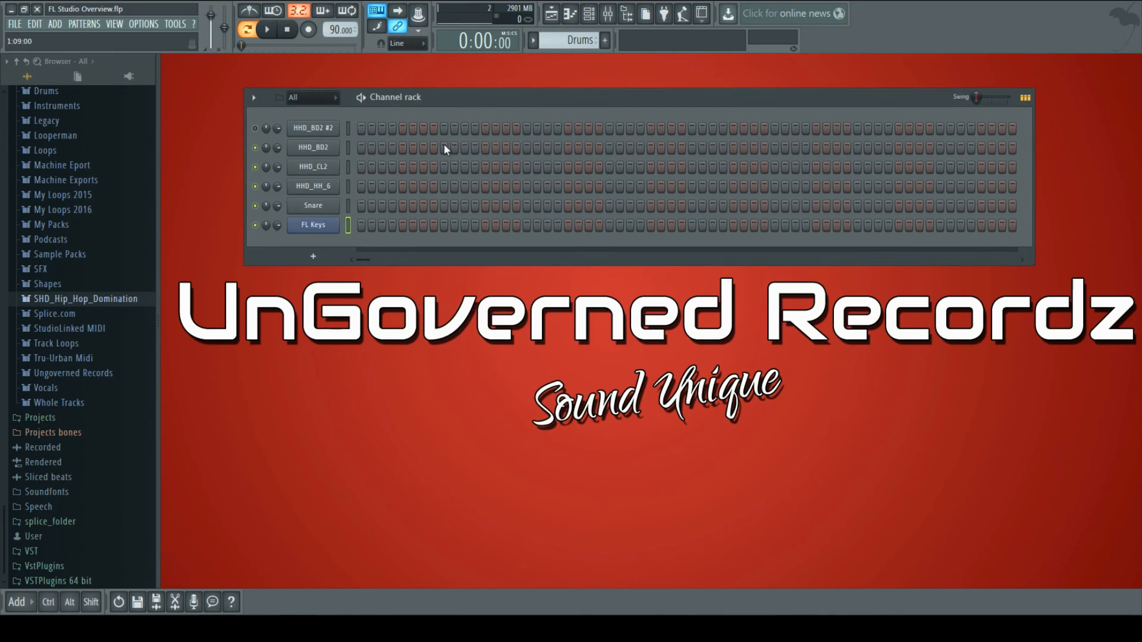
pyautogui.moveTo(467, 103)
pyautogui.mouseDown()
pyautogui.moveTo(545, 88)
pyautogui.moveTo(472, 63)
pyautogui.moveTo(468, 91)
pyautogui.mouseUp()
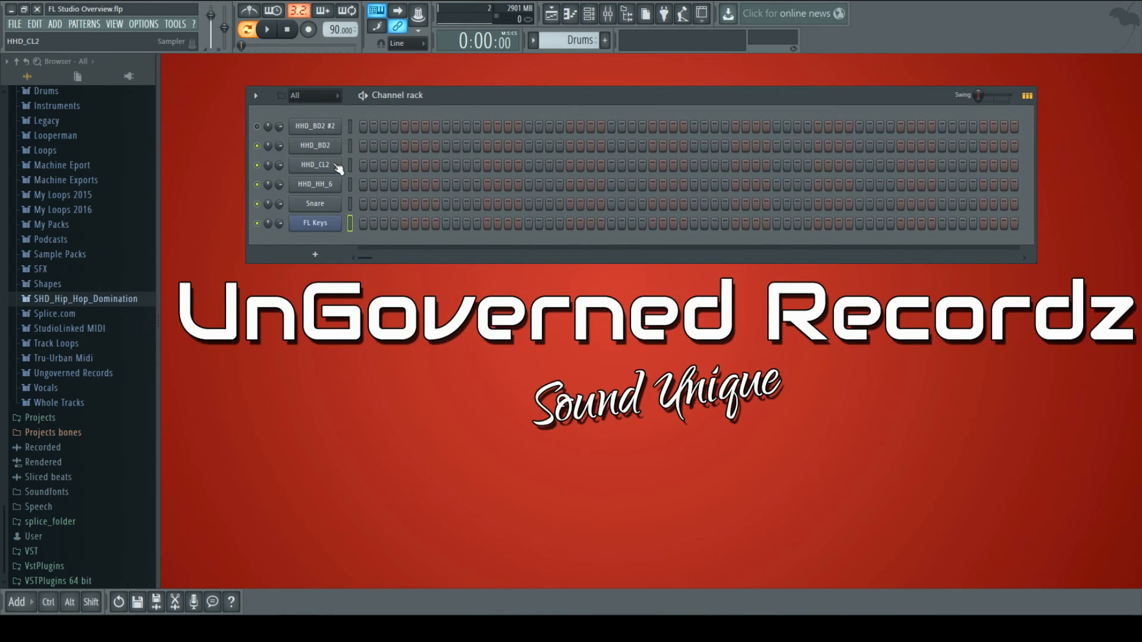
# - Program HHD_BD2 #2 on steps 1, 11, 17, 27 and 33, and HHD_CL2 on steps 5, 13, 21 and 29
pyautogui.click(363, 126)
pyautogui.click(405, 166)
pyautogui.click(653, 166)
pyautogui.click(467, 127)
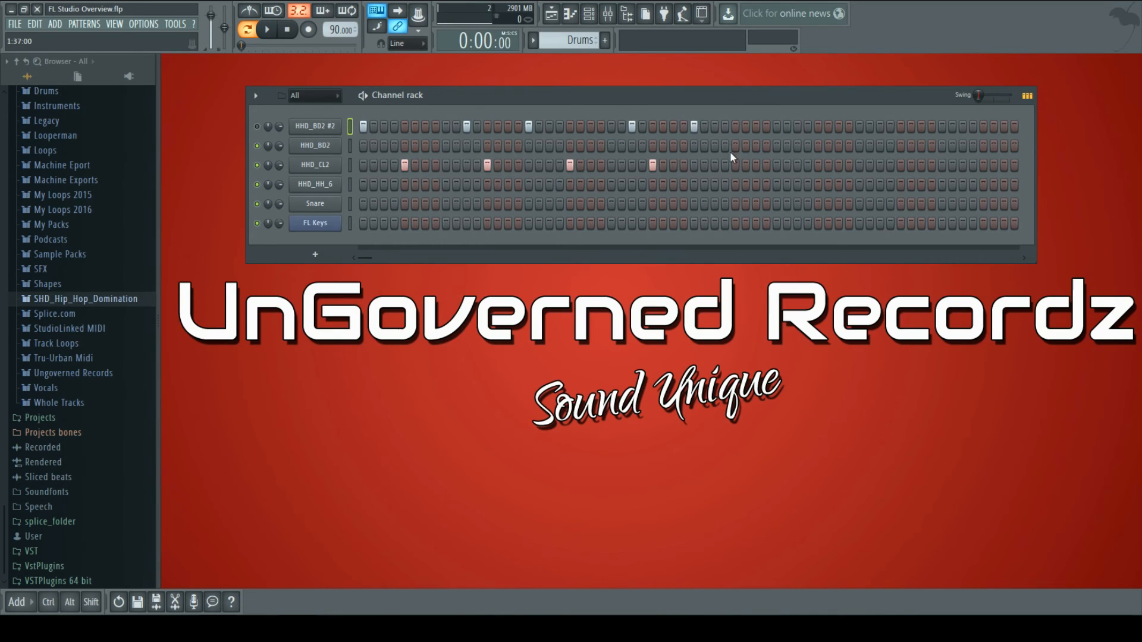
# - Extend the pattern with HHD_CL2 on steps 37, 45, 53 and 61, and HHD_BD2 #2 on steps 43, 49, 59 and 63
pyautogui.click(736, 166)
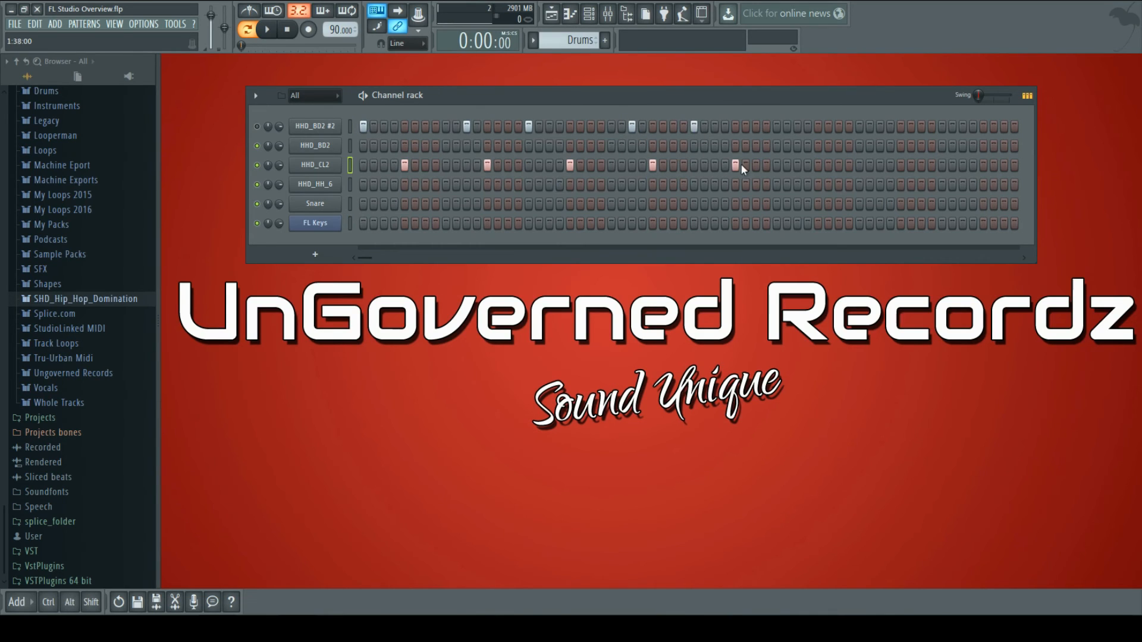
pyautogui.click(798, 127)
pyautogui.click(900, 165)
pyautogui.click(963, 126)
pyautogui.click(1004, 126)
# - Raise the channel rack swing and fill every second step of the HHD_HH_6 channel
pyautogui.moveTo(978, 95); pyautogui.dragTo(983, 95)
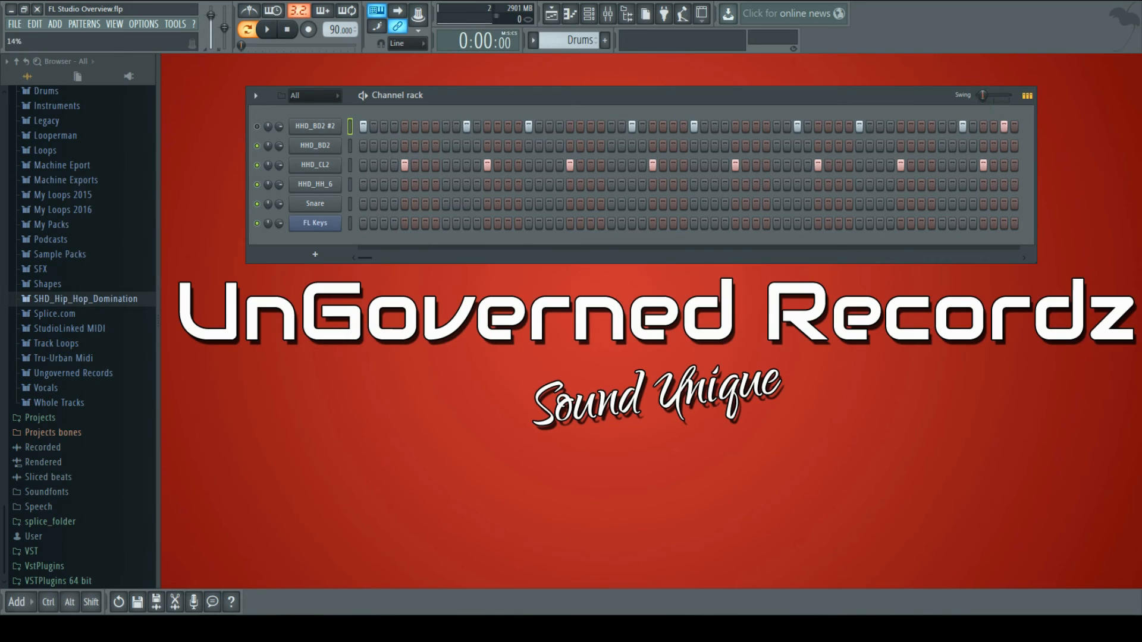
pyautogui.rightClick(328, 186)
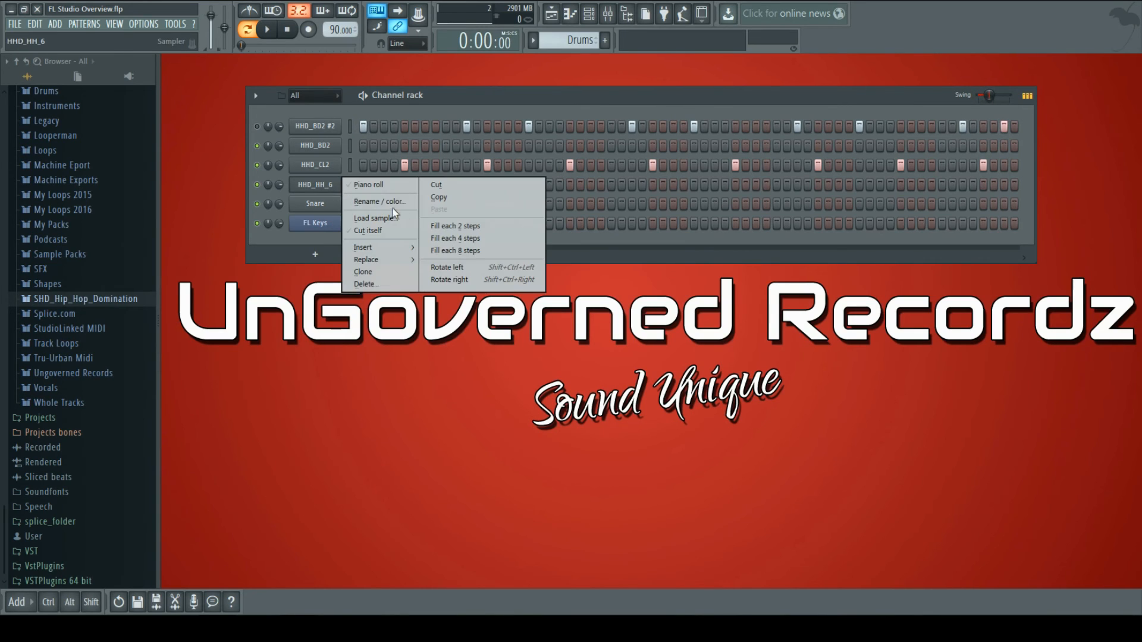
pyautogui.click(455, 226)
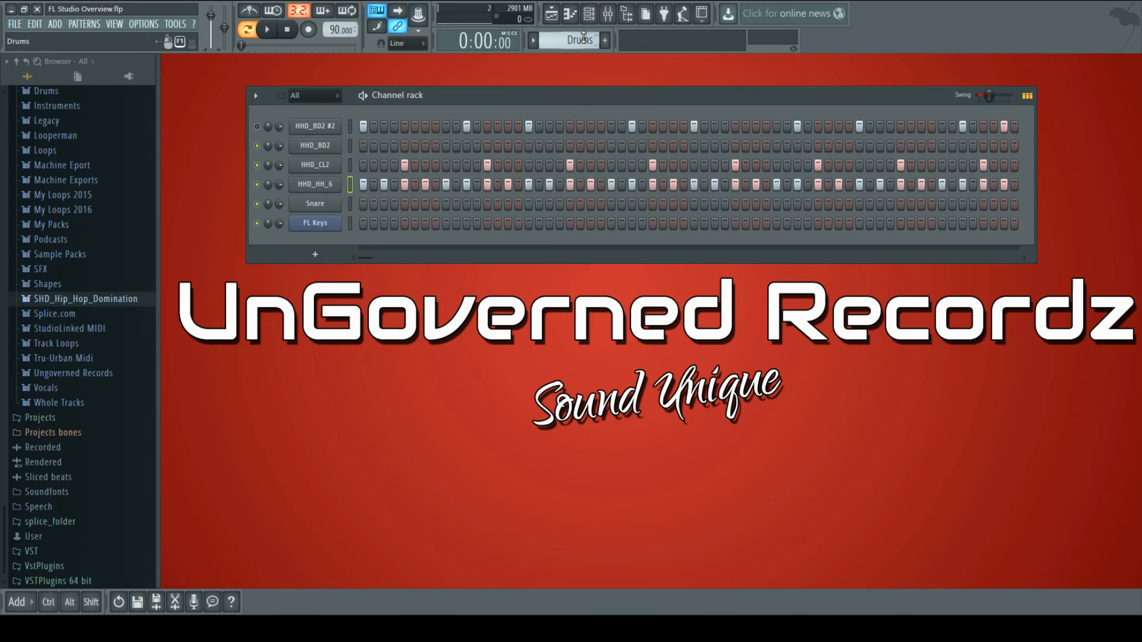
# - Open the playlist and paint three consecutive Drums clips on Track 1 at bars 1, 2 and 3
pyautogui.click(552, 15)
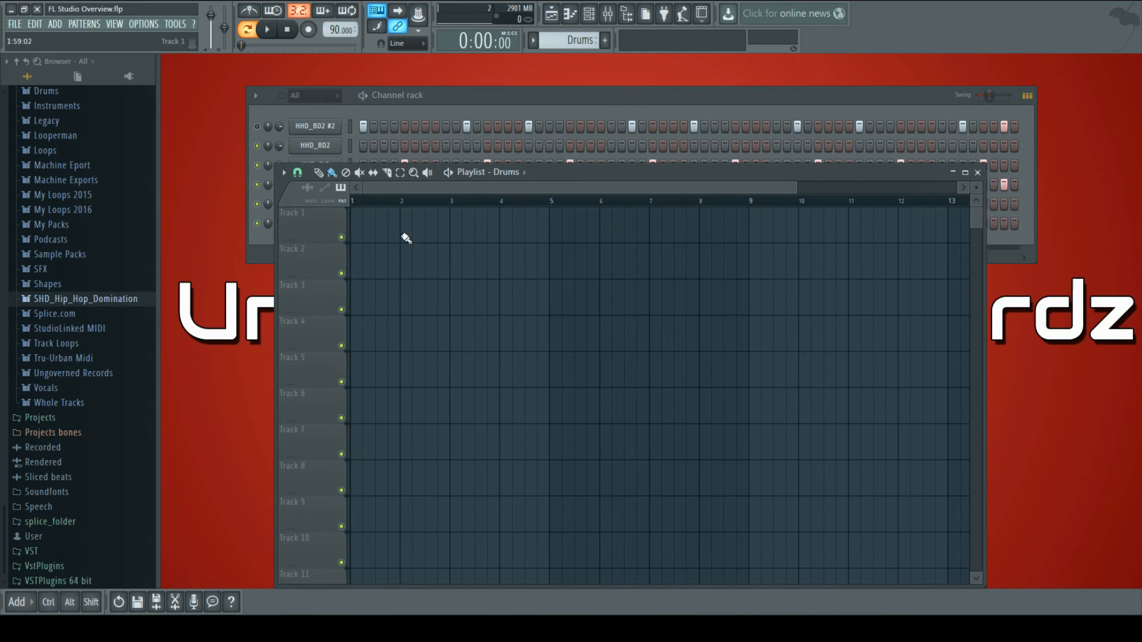
pyautogui.click(334, 175)
pyautogui.click(357, 218)
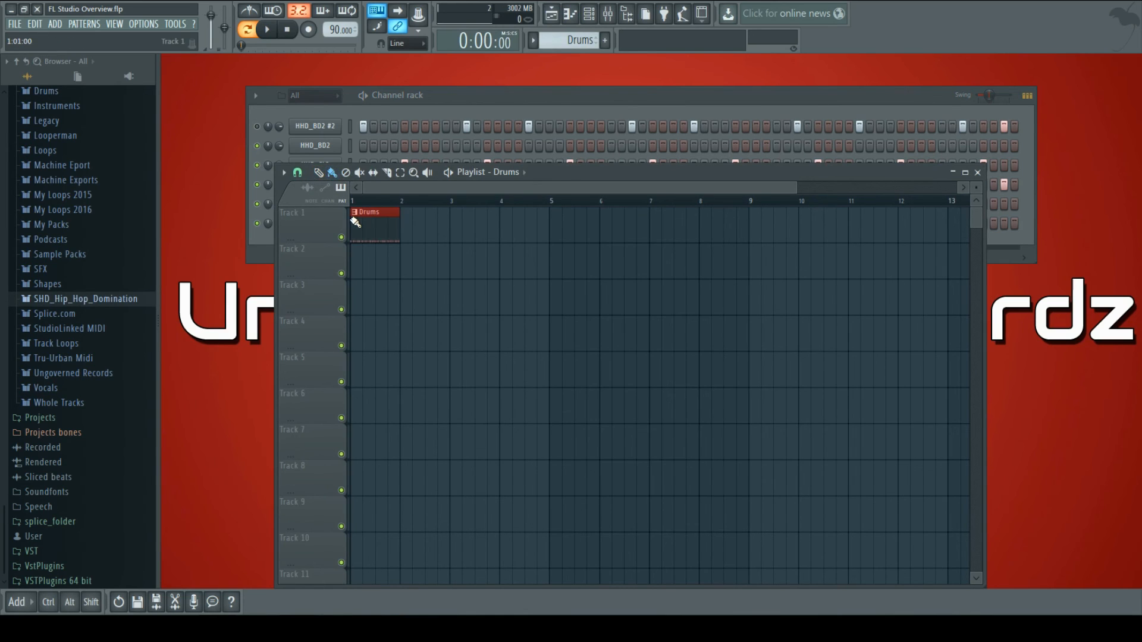
pyautogui.click(408, 224)
pyautogui.click(461, 232)
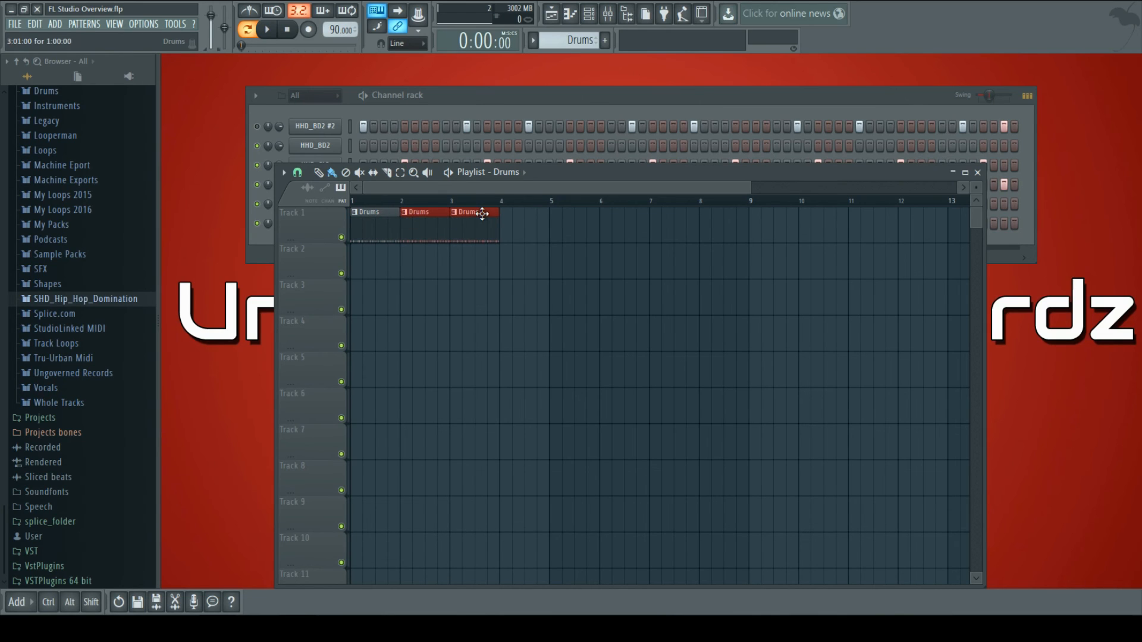
# - Rename playlist Track 1 as Drums
pyautogui.rightClick(309, 216)
pyautogui.rightClick(298, 216)
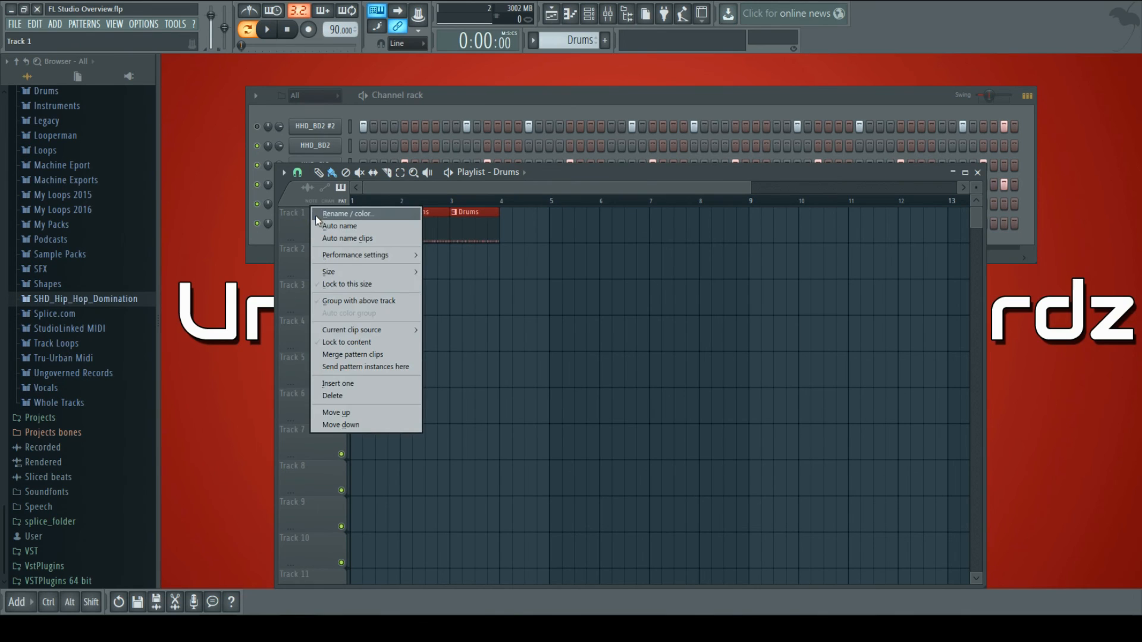
pyautogui.click(325, 213)
pyautogui.write('Drums')
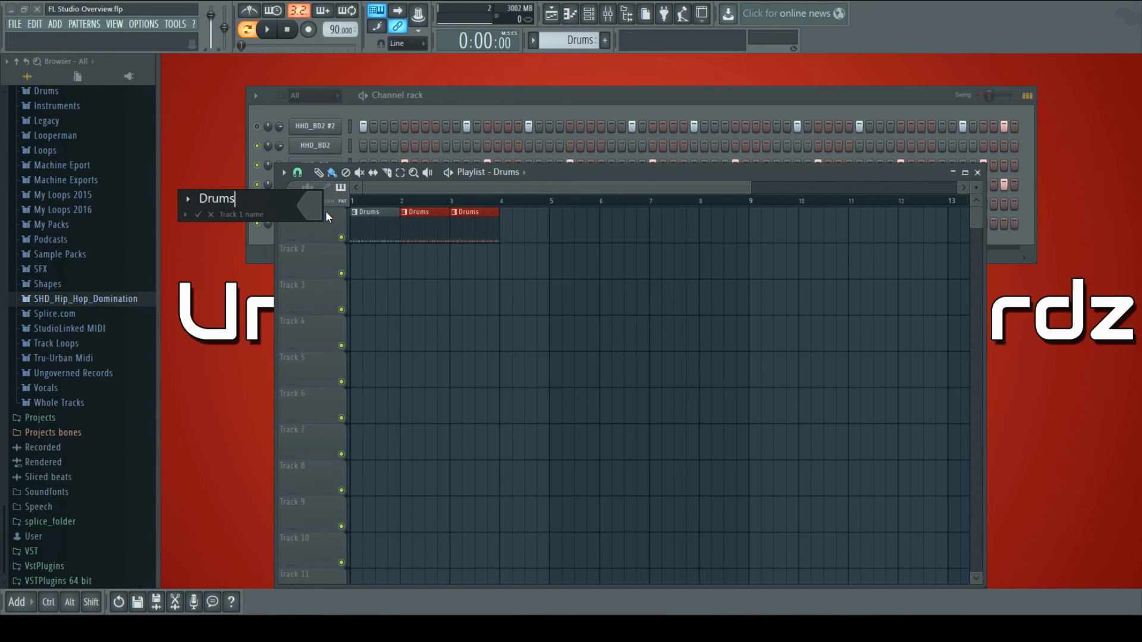
pyautogui.press('Return')
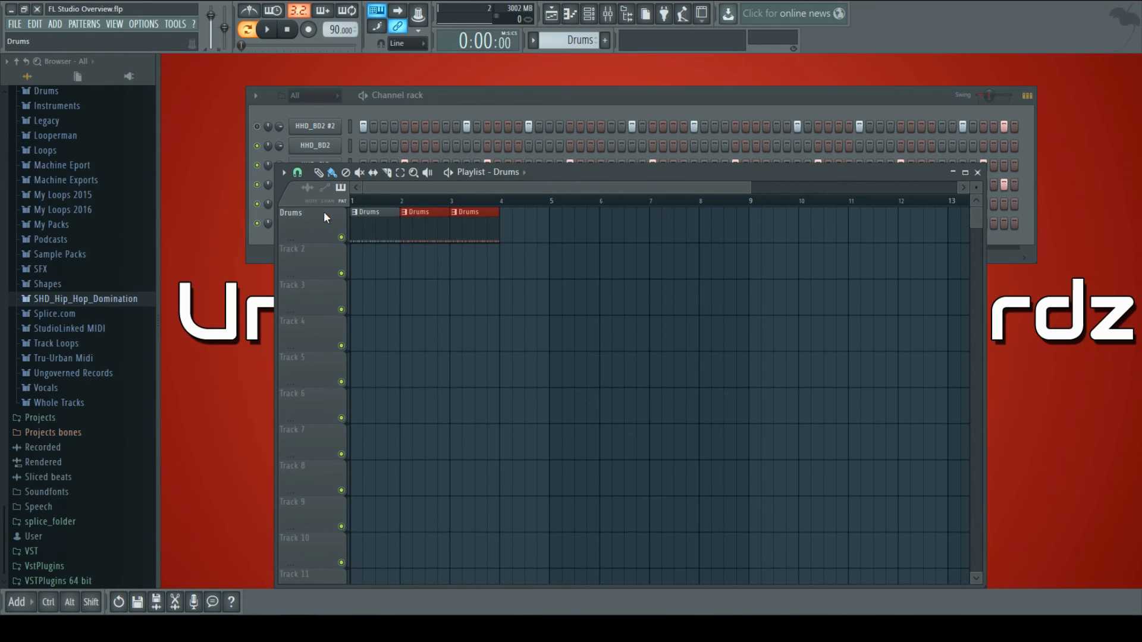
# - Color the Drums playlist track yellow from the color palette
pyautogui.rightClick(334, 224)
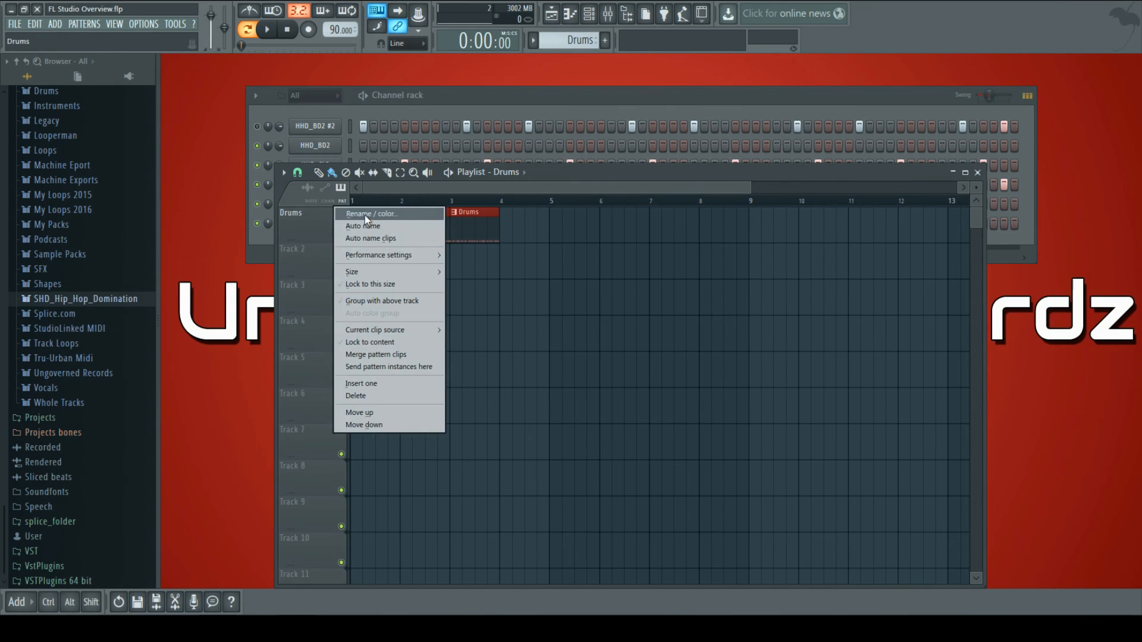
pyautogui.click(366, 214)
pyautogui.click(356, 209)
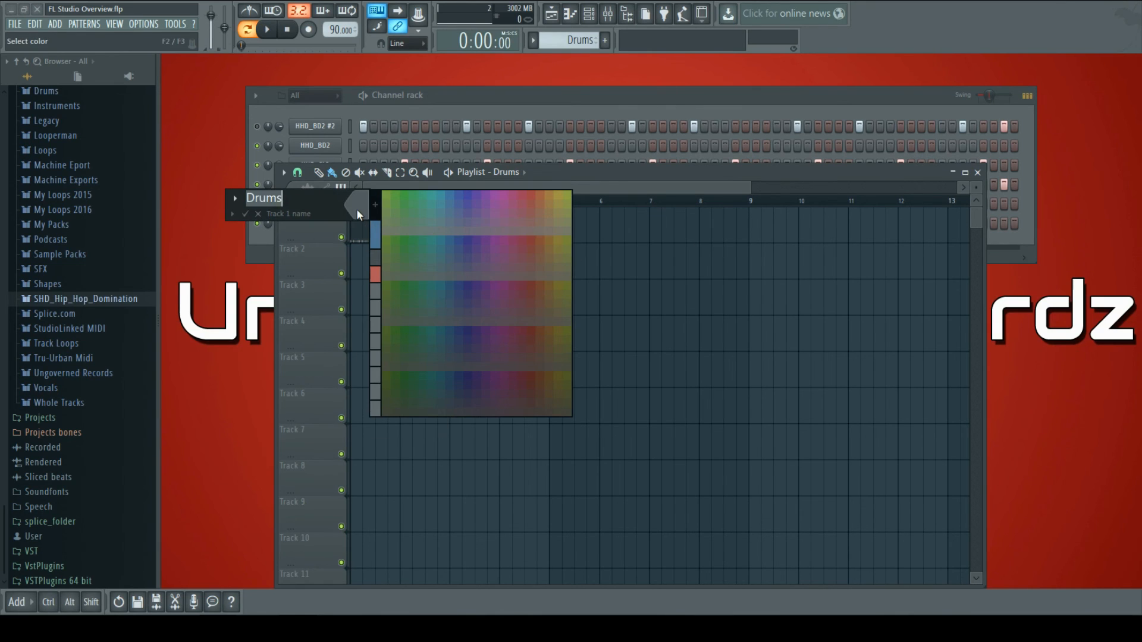
pyautogui.click(564, 218)
pyautogui.press('Return')
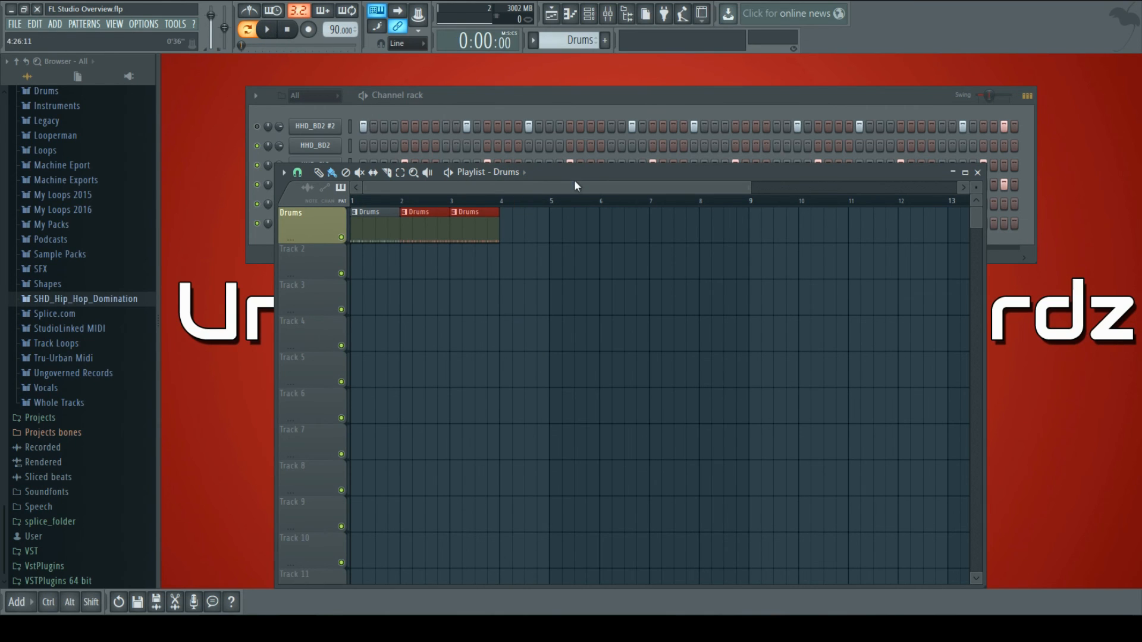
# - Play the Drums pattern, unmute HHD_BD2 #2, and arrange the playlist and channel rack so both can be seen
pyautogui.moveTo(573, 179); pyautogui.dragTo(584, 216)
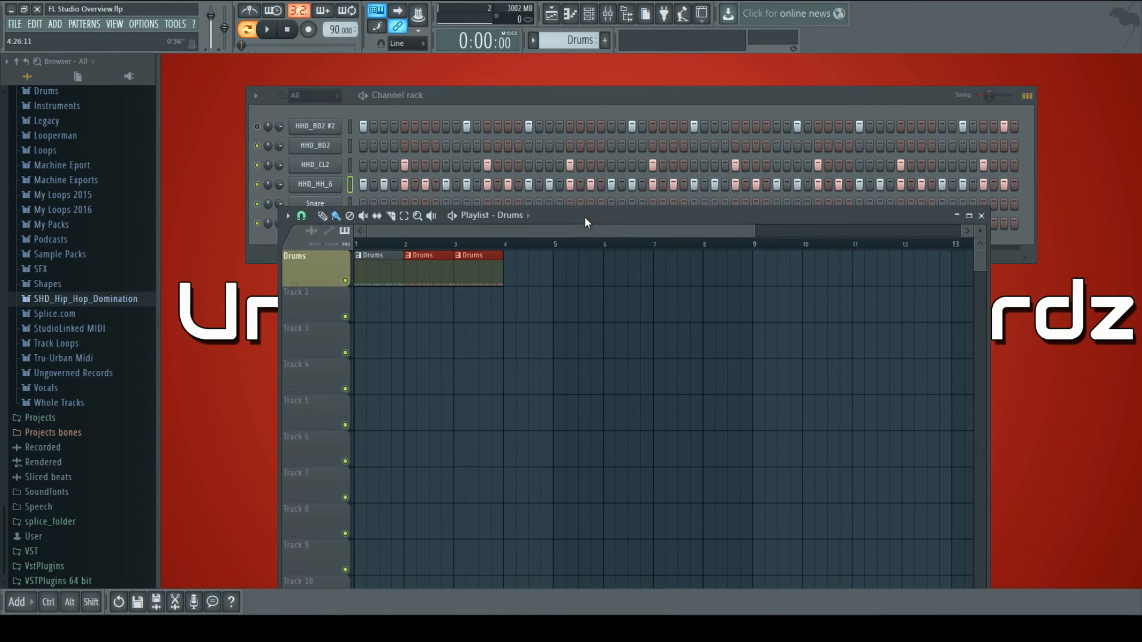
pyautogui.click(269, 31)
pyautogui.click(427, 108)
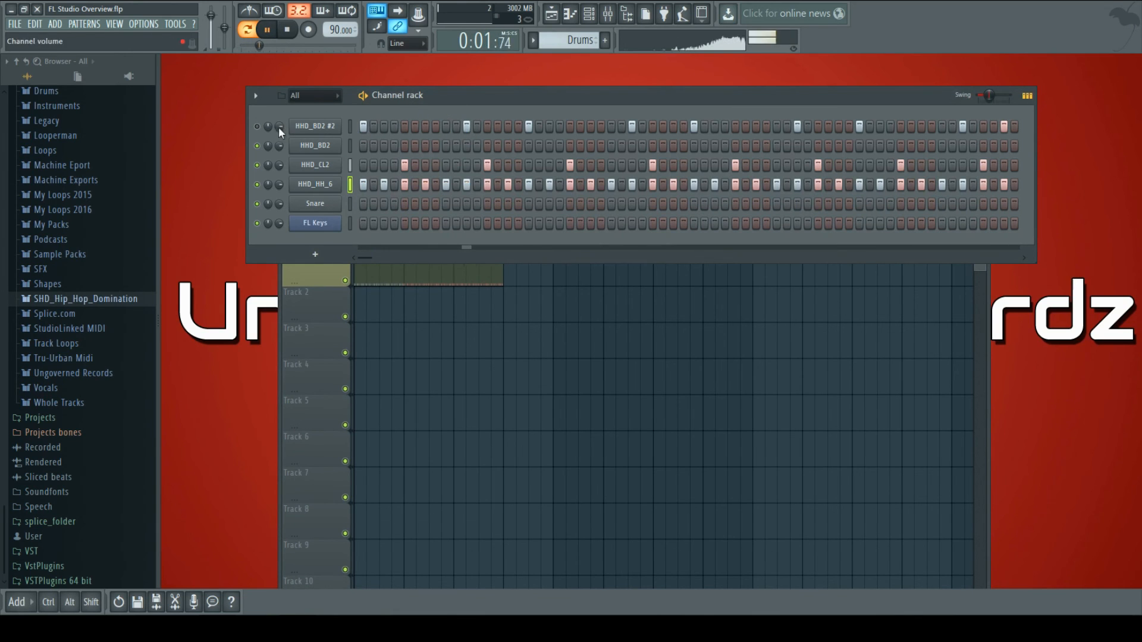
pyautogui.click(256, 126)
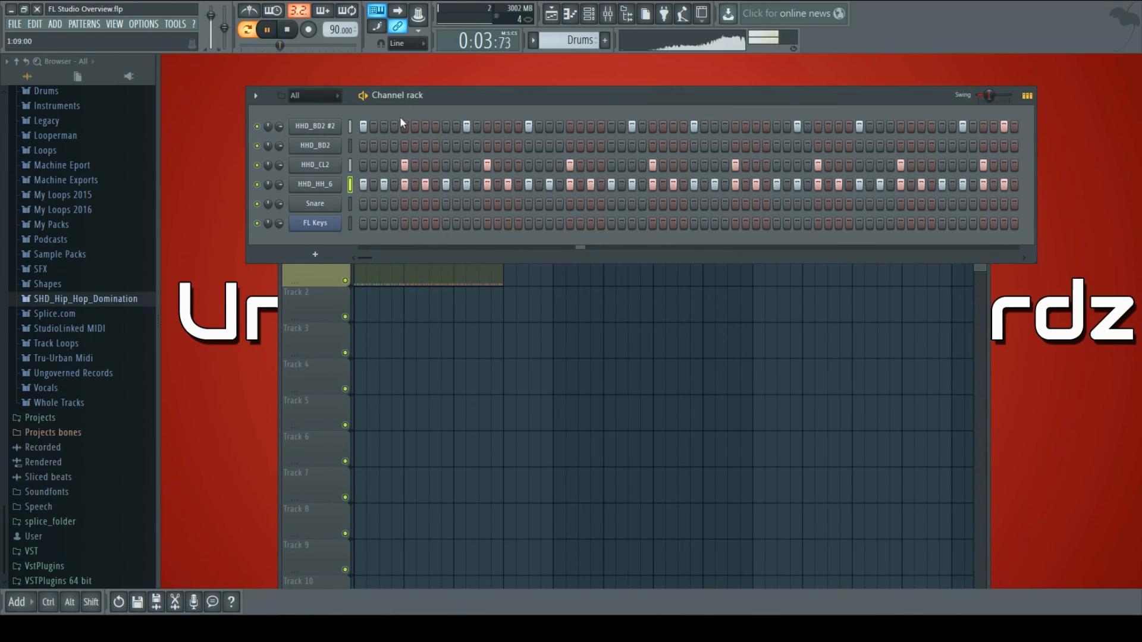
pyautogui.moveTo(440, 92); pyautogui.dragTo(412, 75)
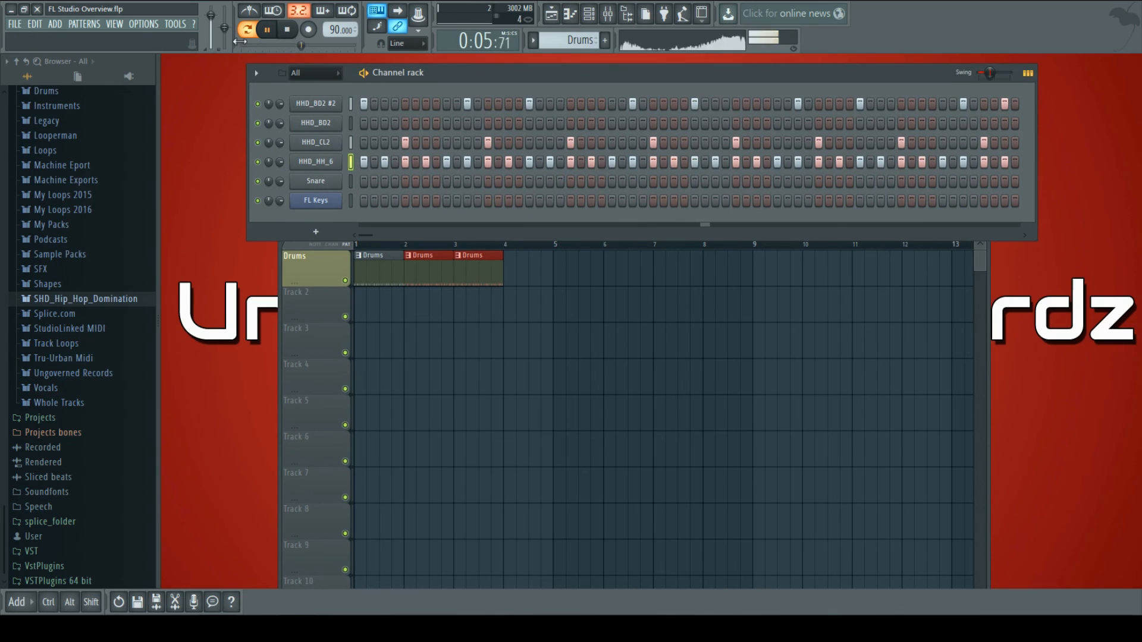
# - Switch playback to song mode, move the playlist clear of the channel rack, and stop playback after listening
pyautogui.press('l')
pyautogui.click(513, 335)
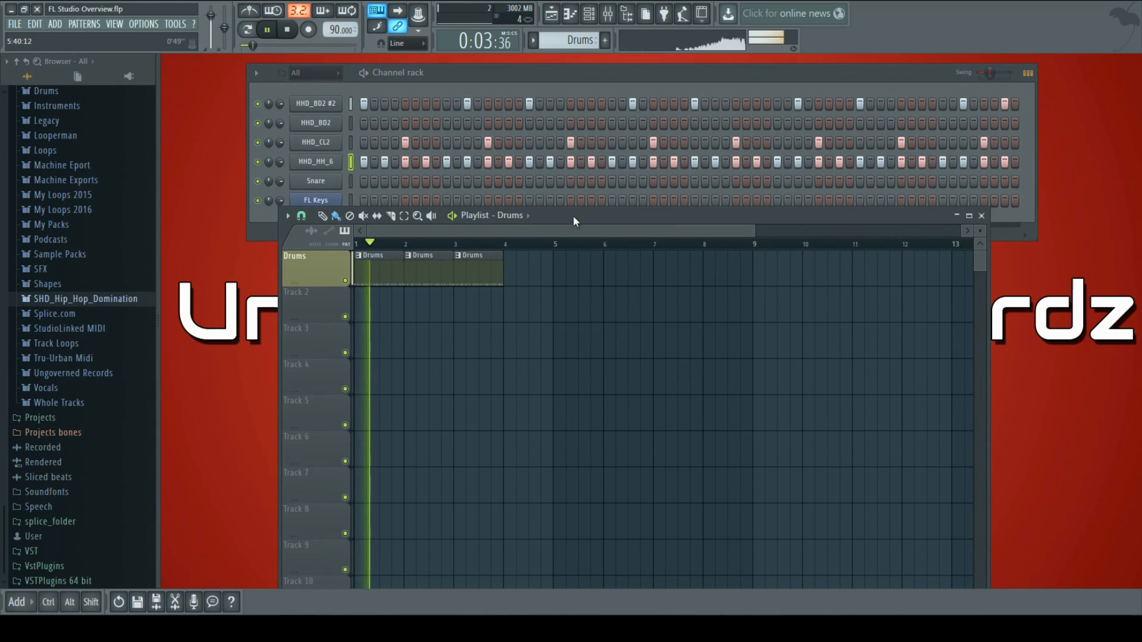
pyautogui.moveTo(573, 216); pyautogui.dragTo(589, 251)
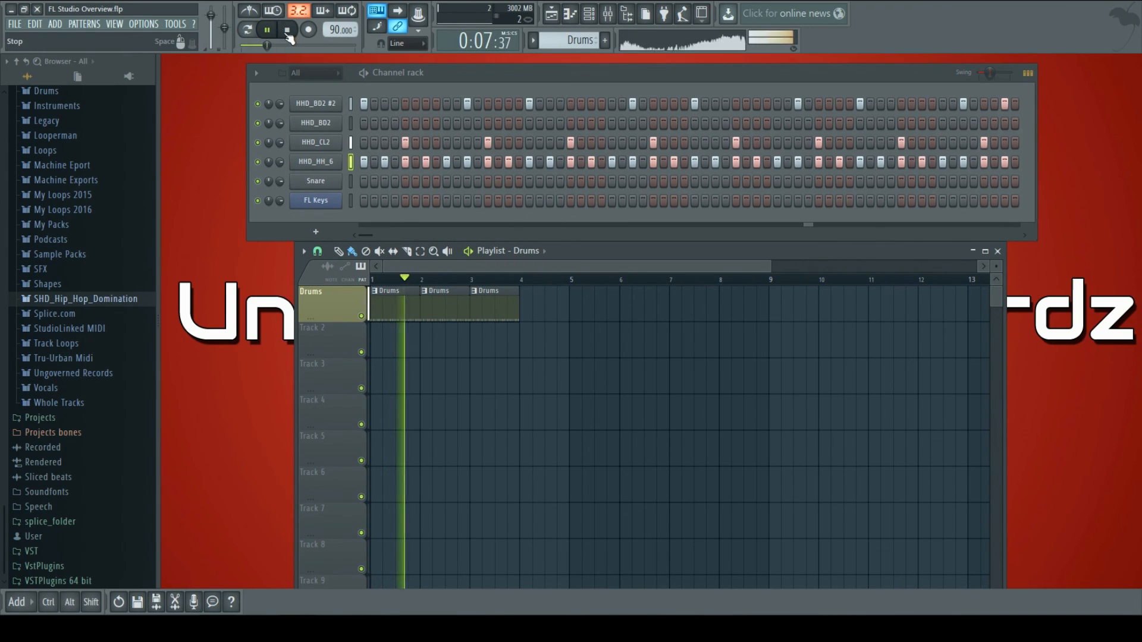
pyautogui.press('space')
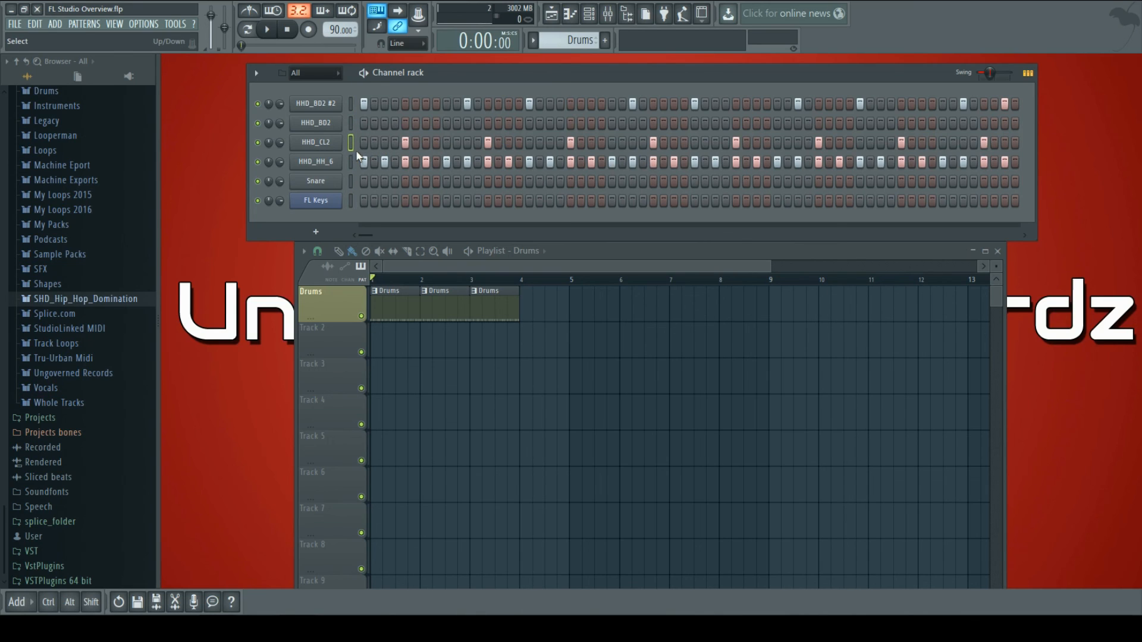
# - Cut the HHD_CL2 steps from the Drums pattern and paste them into the same channel in Pattern 2
pyautogui.press('ctrl')
pyautogui.hotkey('ctrl', 'x')
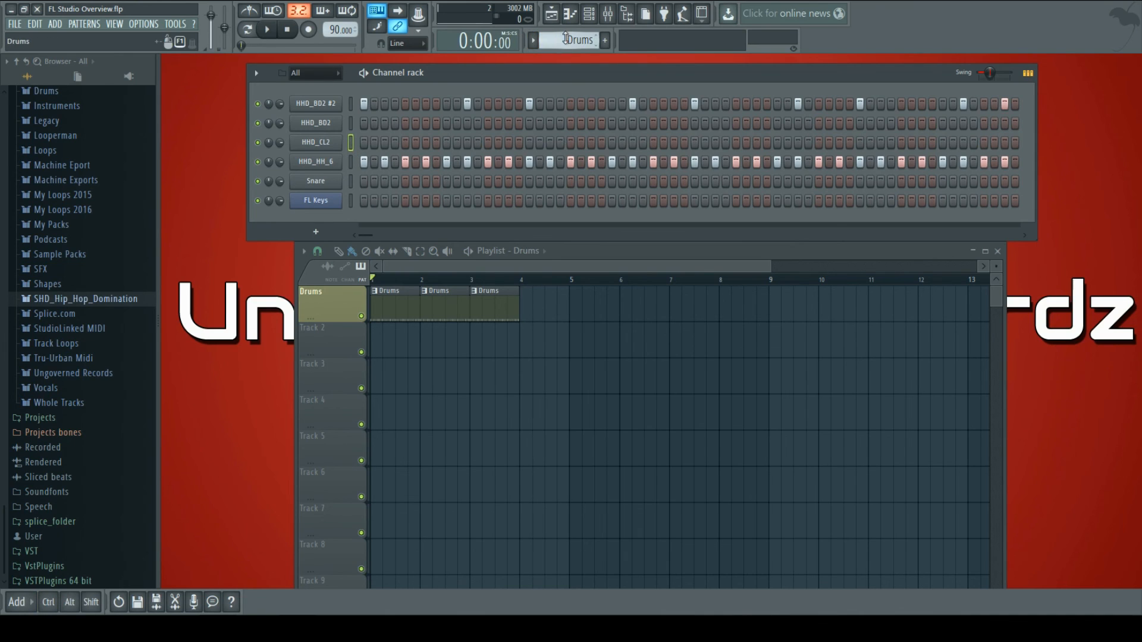
pyautogui.moveTo(567, 39); pyautogui.dragTo(567, 34)
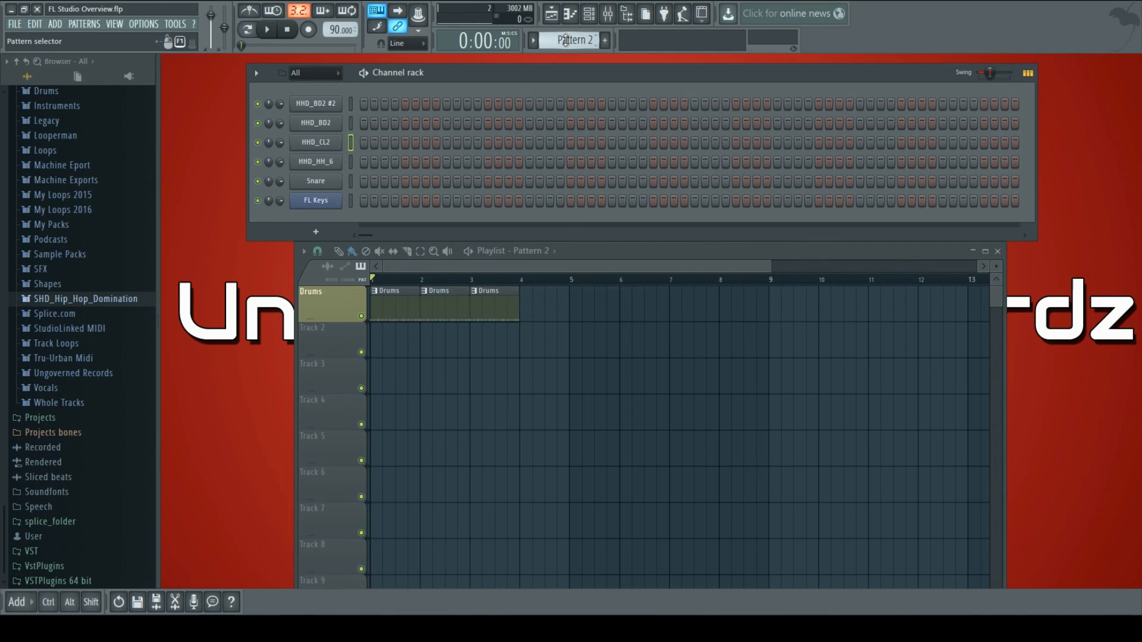
pyautogui.press('ctrl')
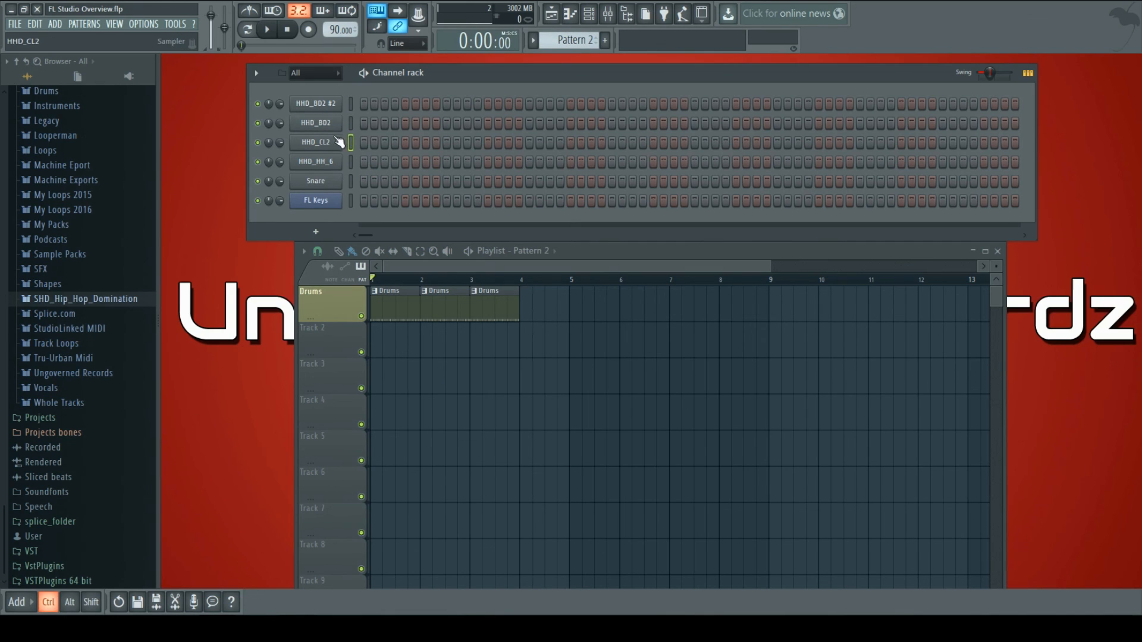
pyautogui.keyDown('ctrl'); pyautogui.click(350, 149); pyautogui.keyUp('ctrl')
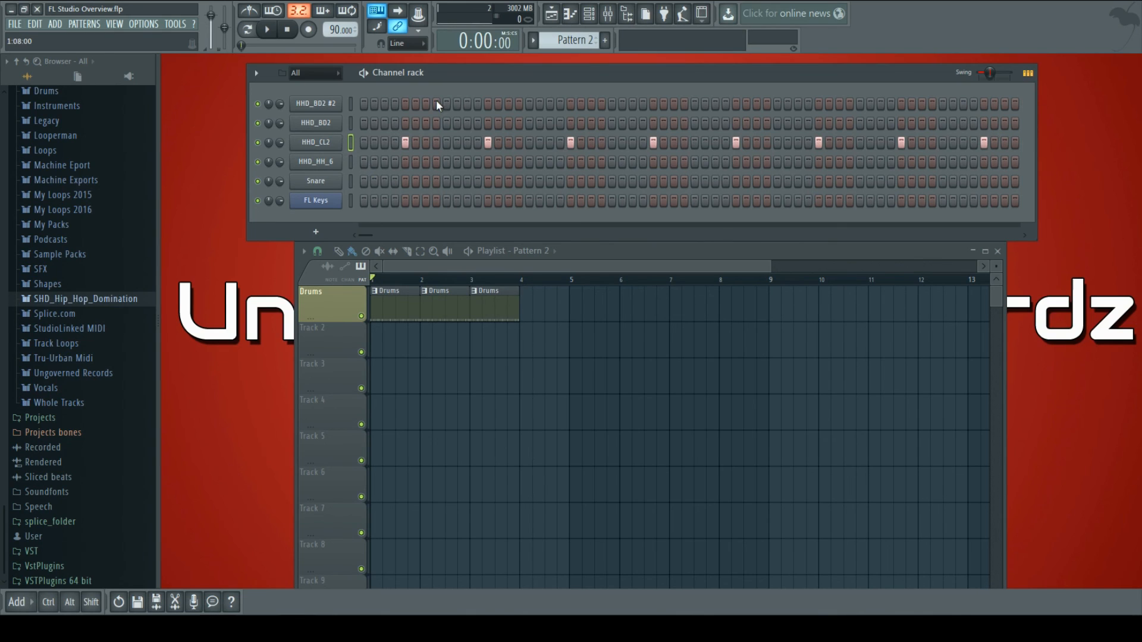
# - Return to the Drums pattern, select the HHD_HH_6 channel, and clone the pattern
pyautogui.scroll(1, 571, 40)
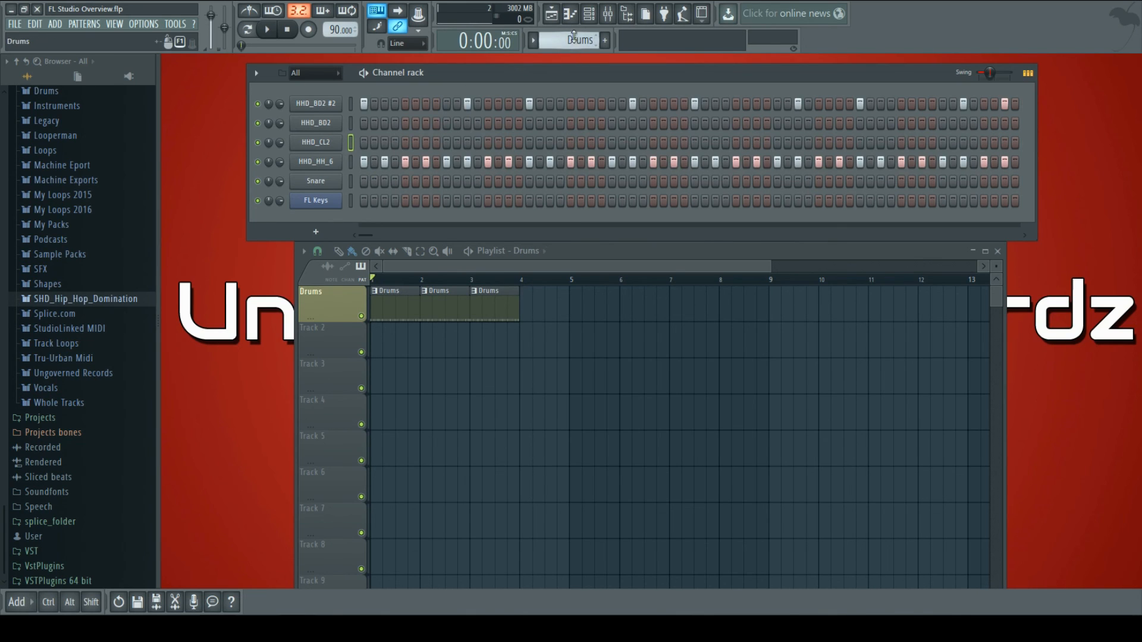
pyautogui.scroll(-1, 562, 42)
pyautogui.scroll(1, 562, 43)
pyautogui.click(350, 161)
pyautogui.click(572, 44)
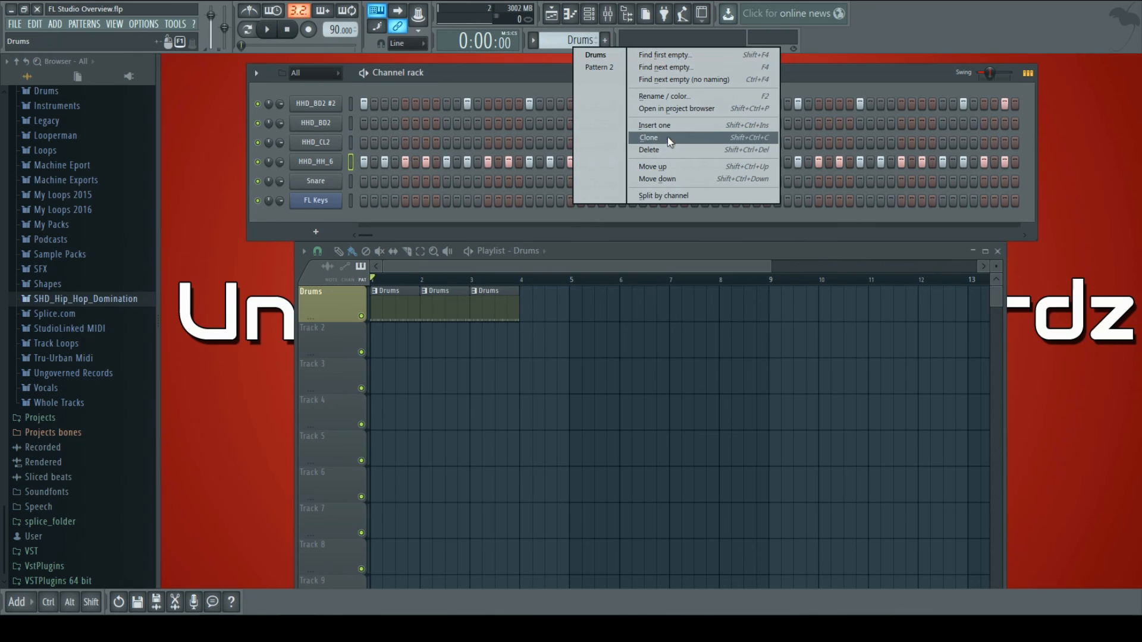
pyautogui.click(635, 138)
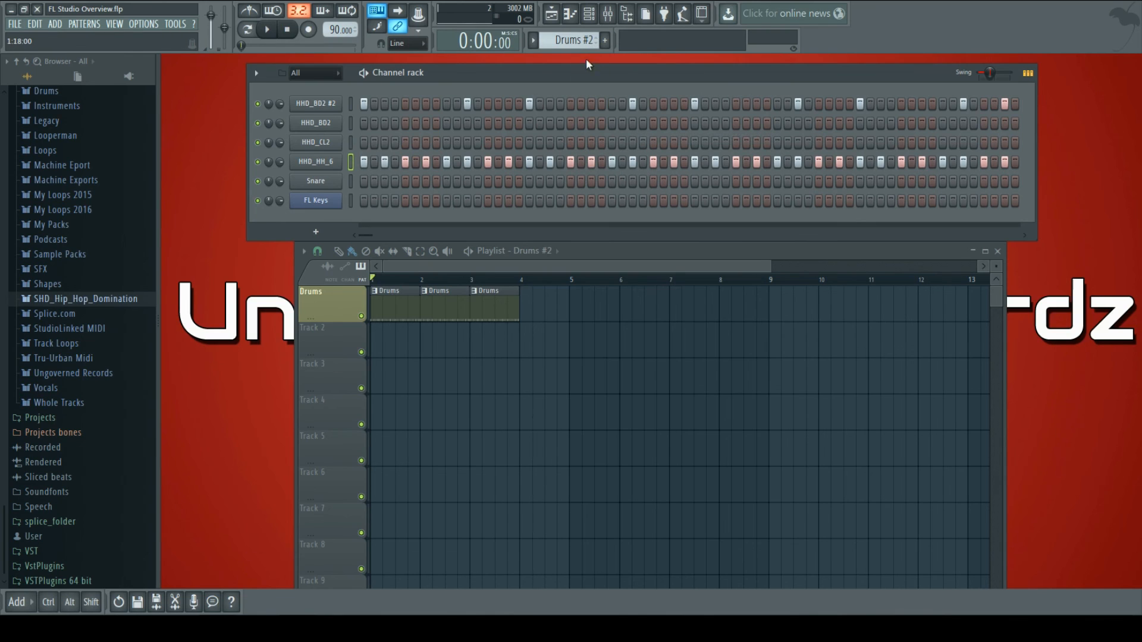
# - Clear the HHD_BD2 #2 steps from the Drums #2 pattern and the HHD_HH_6 steps from the Drums pattern
pyautogui.scroll(1, 568, 44)
pyautogui.scroll(-2, 568, 45)
pyautogui.scroll(1, 568, 48)
pyautogui.scroll(1, 568, 48)
pyautogui.scroll(-1, 568, 48)
pyautogui.scroll(1, 568, 48)
pyautogui.scroll(-2, 568, 47)
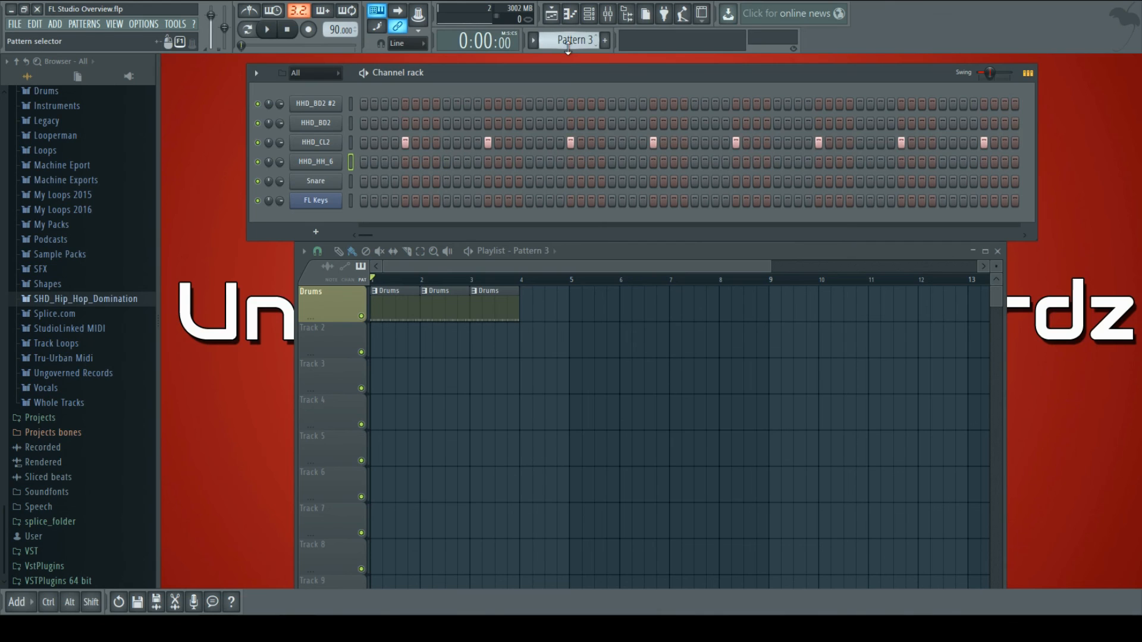
pyautogui.scroll(1, 568, 47)
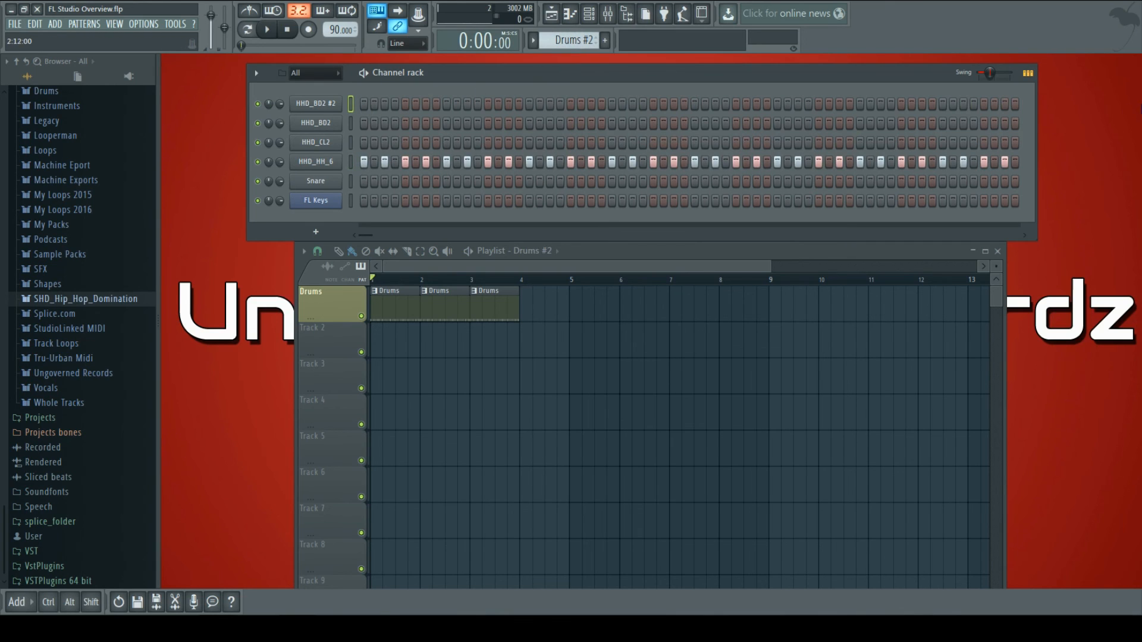
pyautogui.scroll(1, 581, 39)
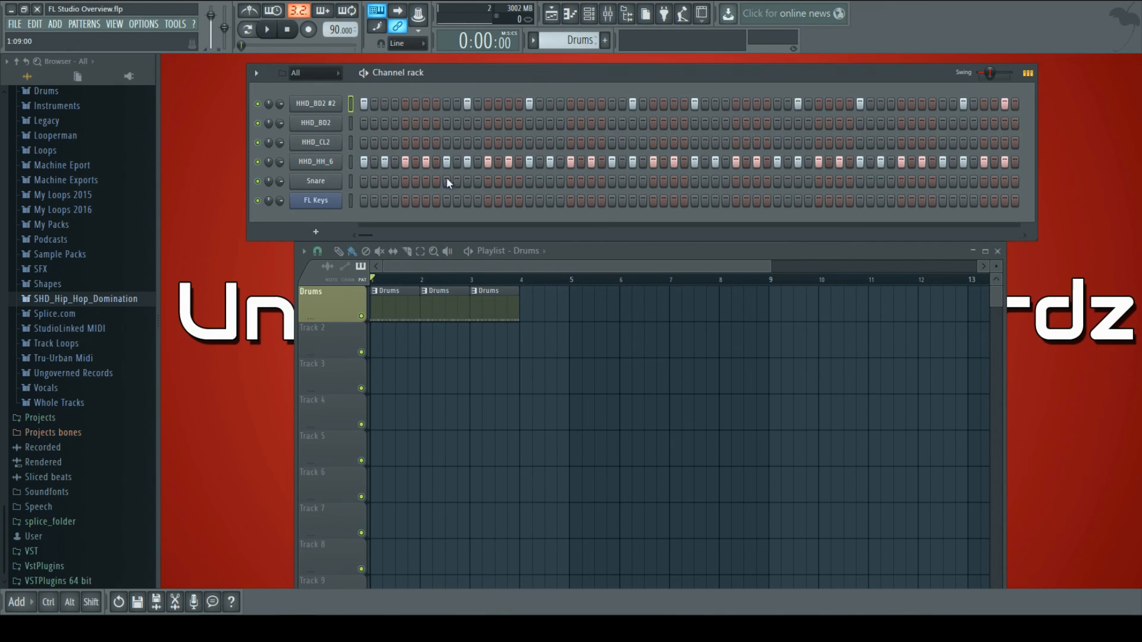
pyautogui.moveTo(368, 165); pyautogui.dragTo(1033, 162)
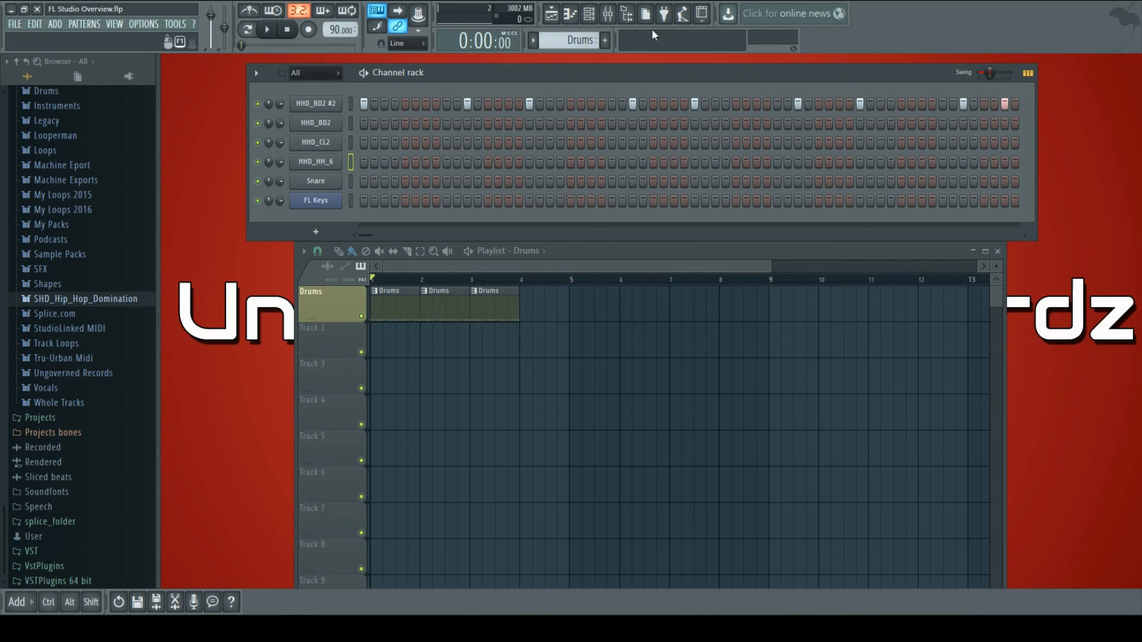
# - Rename the Drums #2 pattern as Hi Hats
pyautogui.scroll(-1, 565, 39)
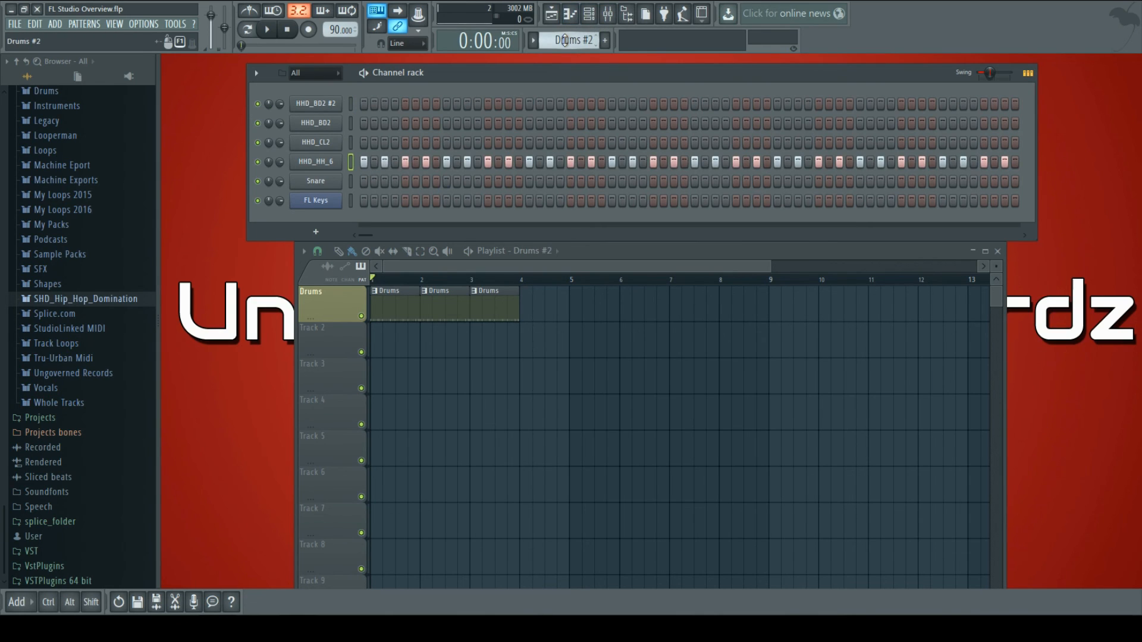
pyautogui.press('F2')
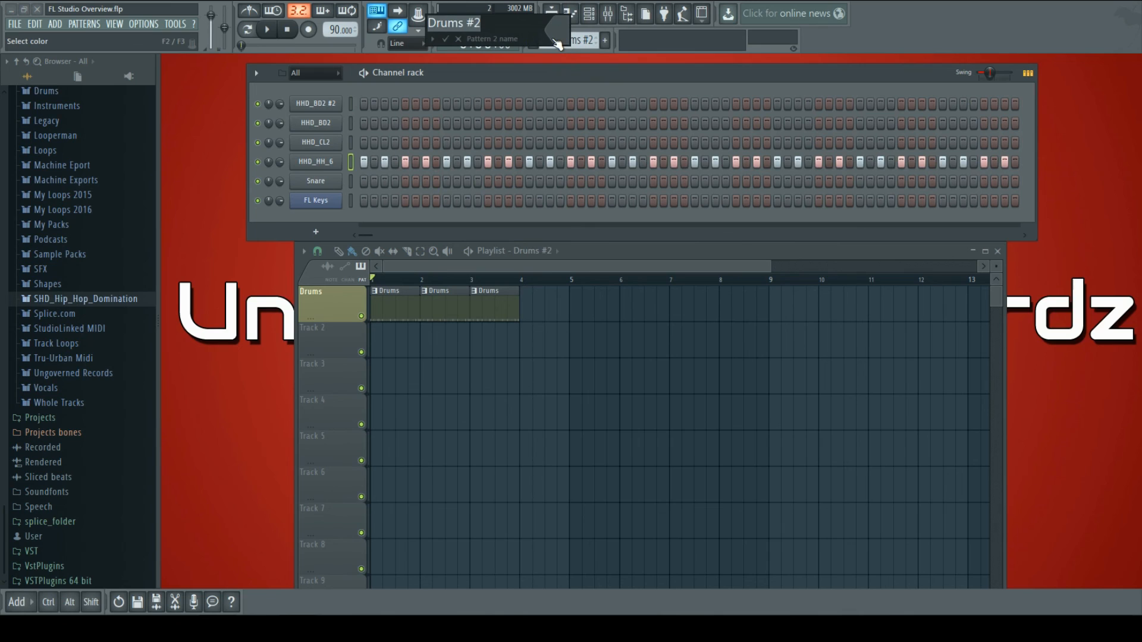
pyautogui.write('Hi Hats')
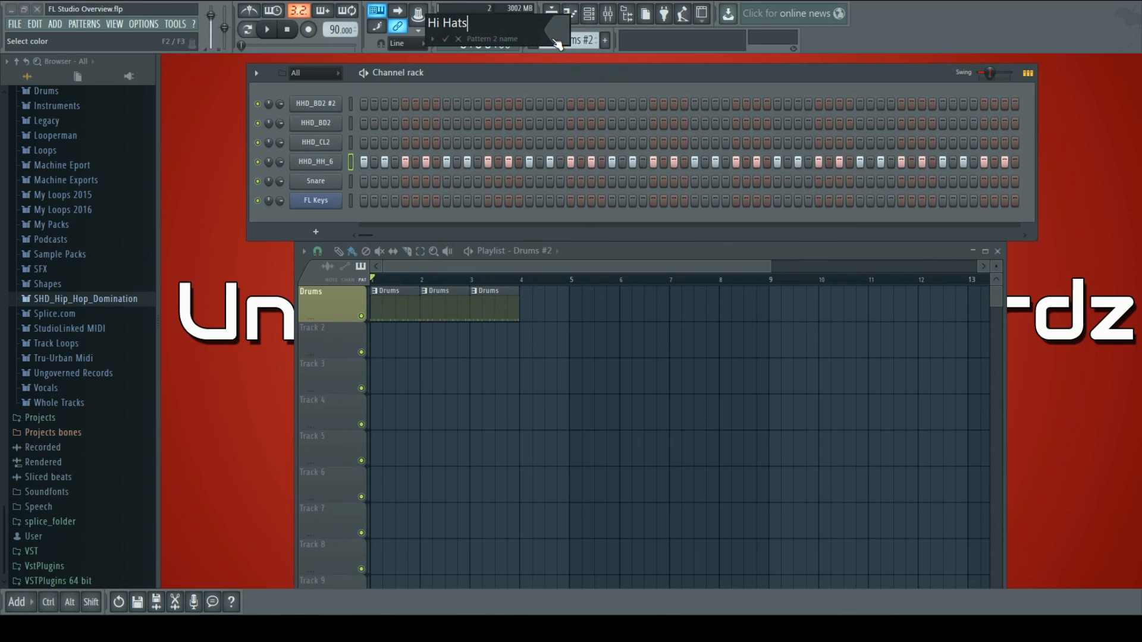
pyautogui.press('Return')
# - Rename Pattern 3, which holds the HHD_CL2 steps, as Snare
pyautogui.scroll(-1, 552, 39)
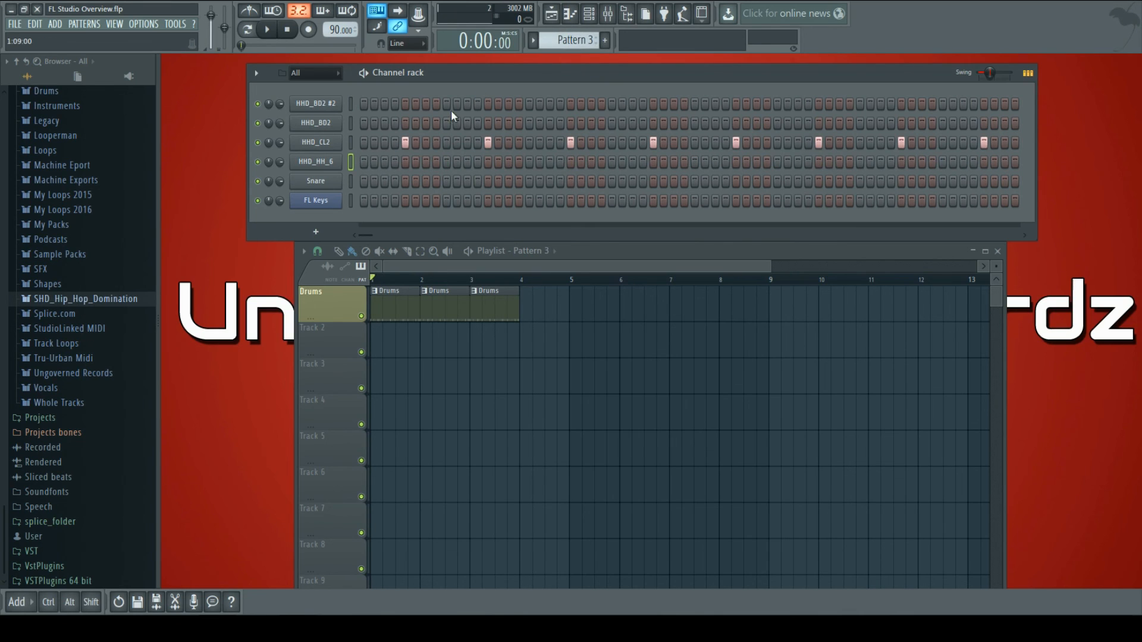
pyautogui.press('F2')
pyautogui.write('Snare')
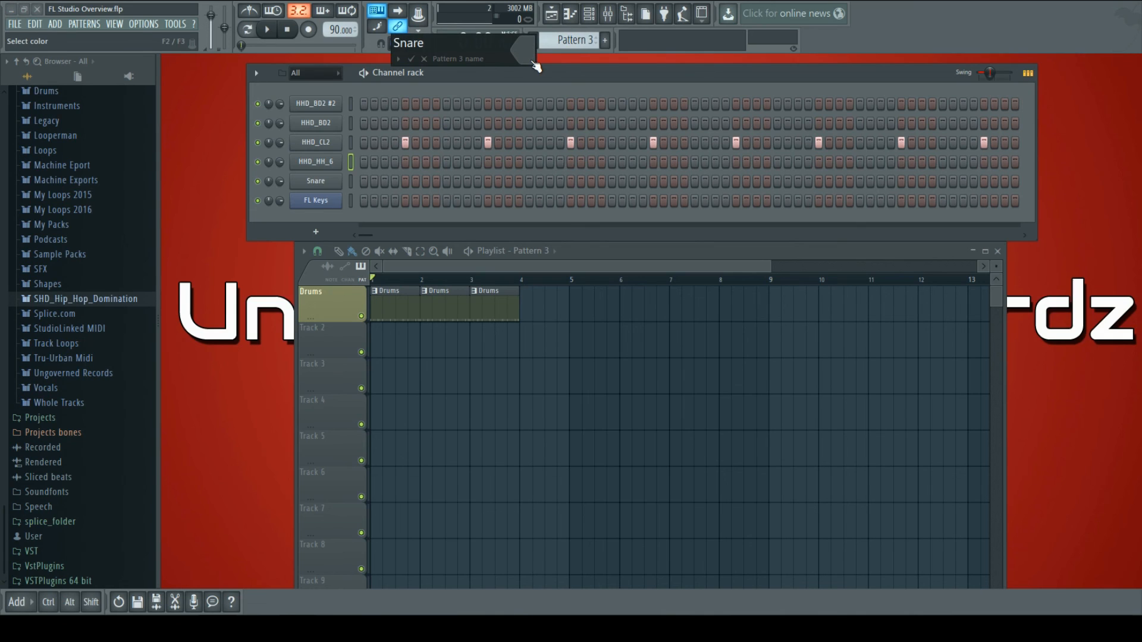
pyautogui.press('Return')
# - Rename the original Drums pattern as Kick
pyautogui.scroll(2, 554, 41)
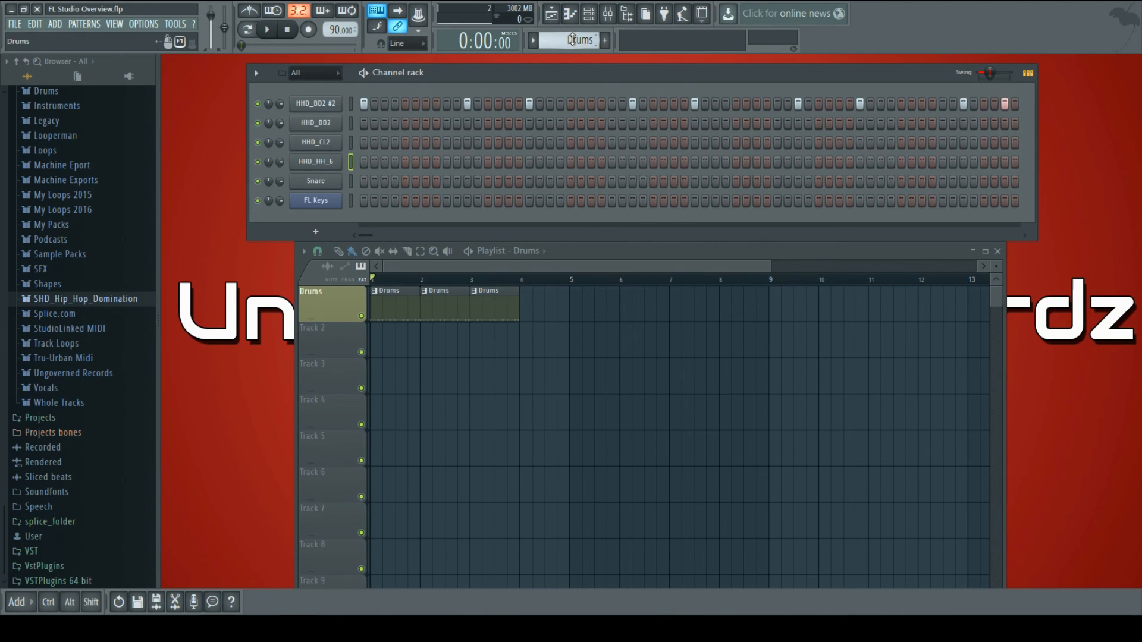
pyautogui.press('F2')
pyautogui.write('Kick')
pyautogui.press('Return')
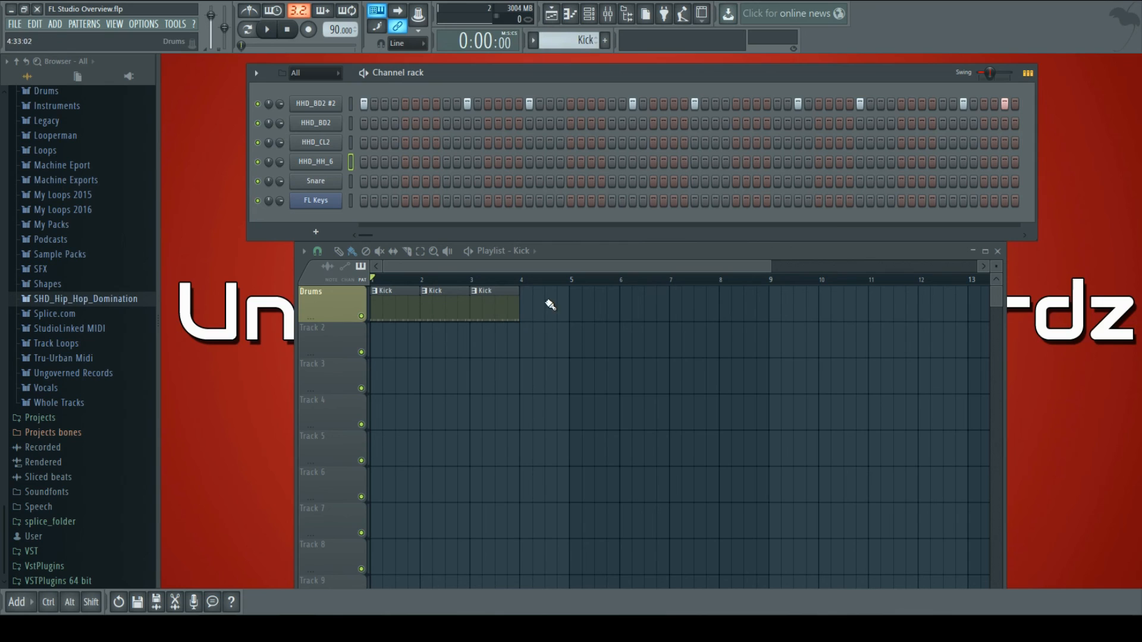
# - Play the playlist arrangement of Kick clips and look at the Hi Hats and Kick patterns while listening
pyautogui.click(567, 258)
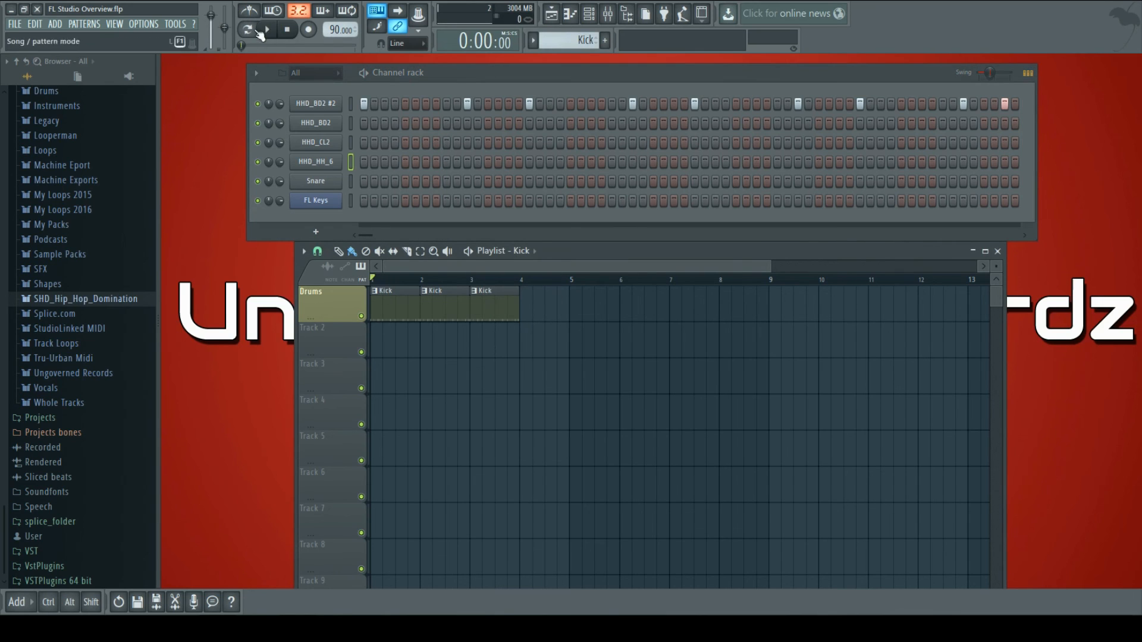
pyautogui.click(267, 30)
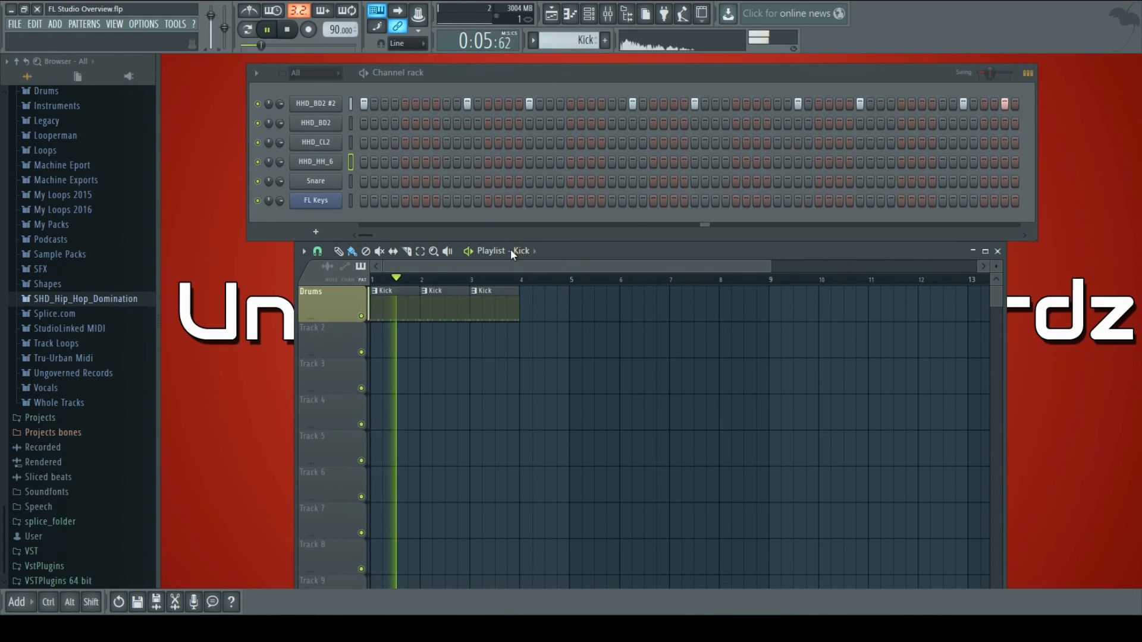
pyautogui.scroll(-1, 578, 39)
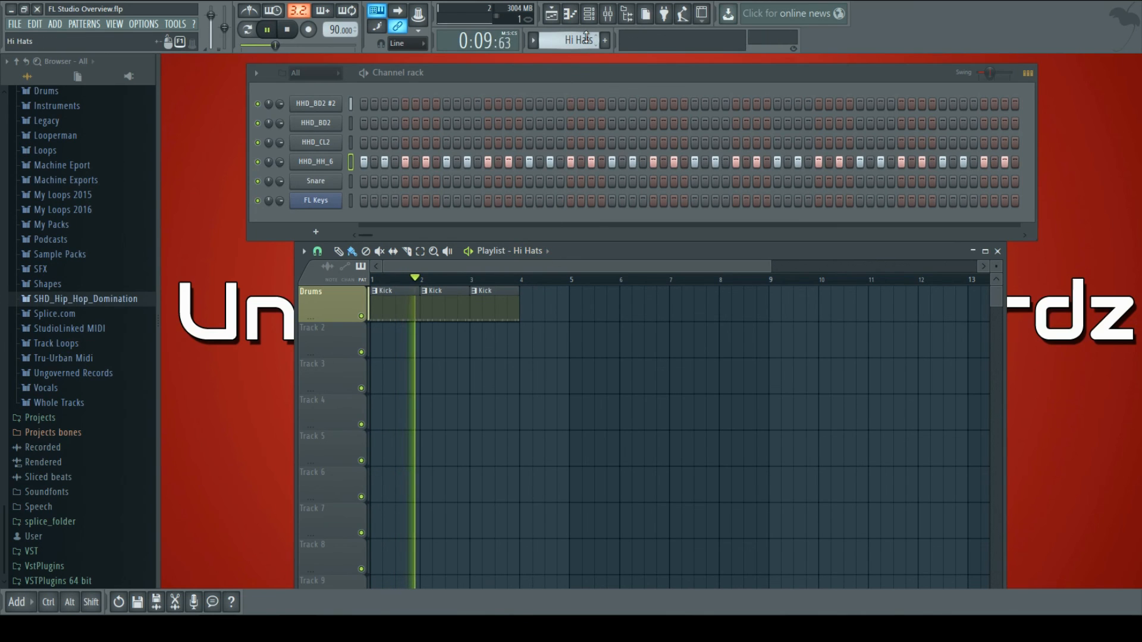
pyautogui.scroll(1, 585, 40)
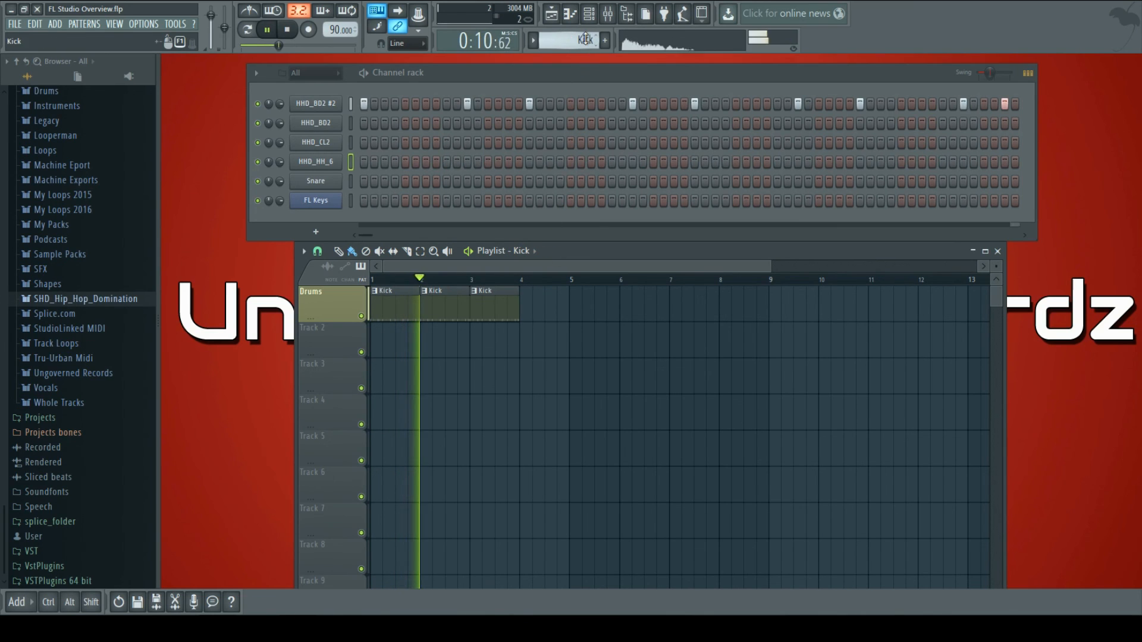
# - Choose the Snare pattern as clip source and place Snare clips on Track 2 at bars 1, 2 and 3
pyautogui.click(531, 252)
pyautogui.click(535, 301)
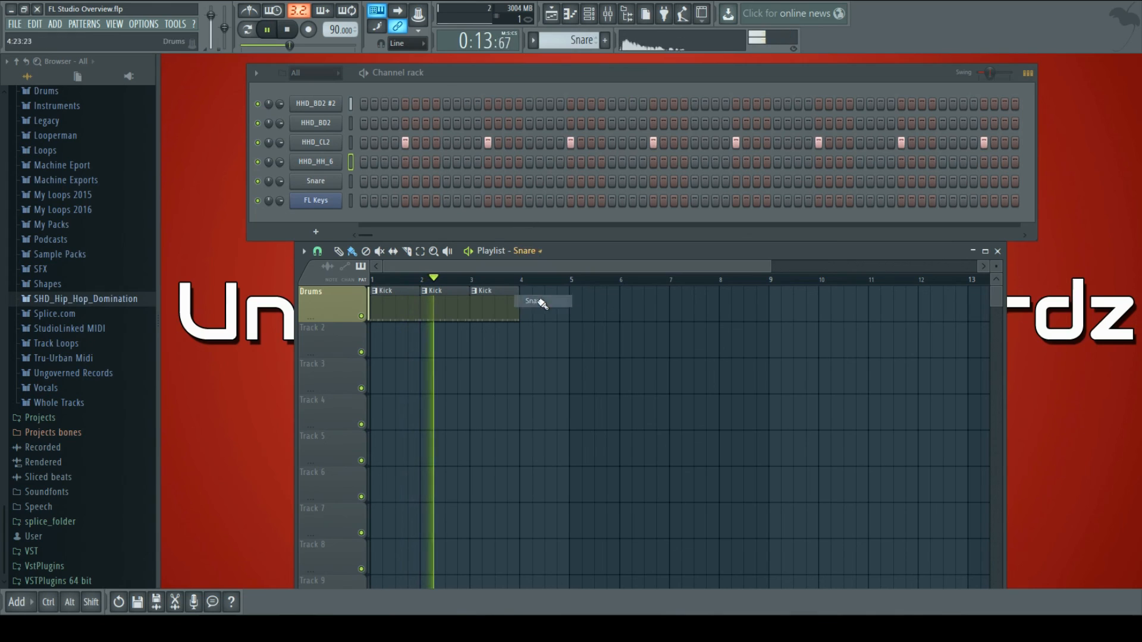
pyautogui.click(378, 350)
pyautogui.moveTo(379, 351); pyautogui.dragTo(462, 345)
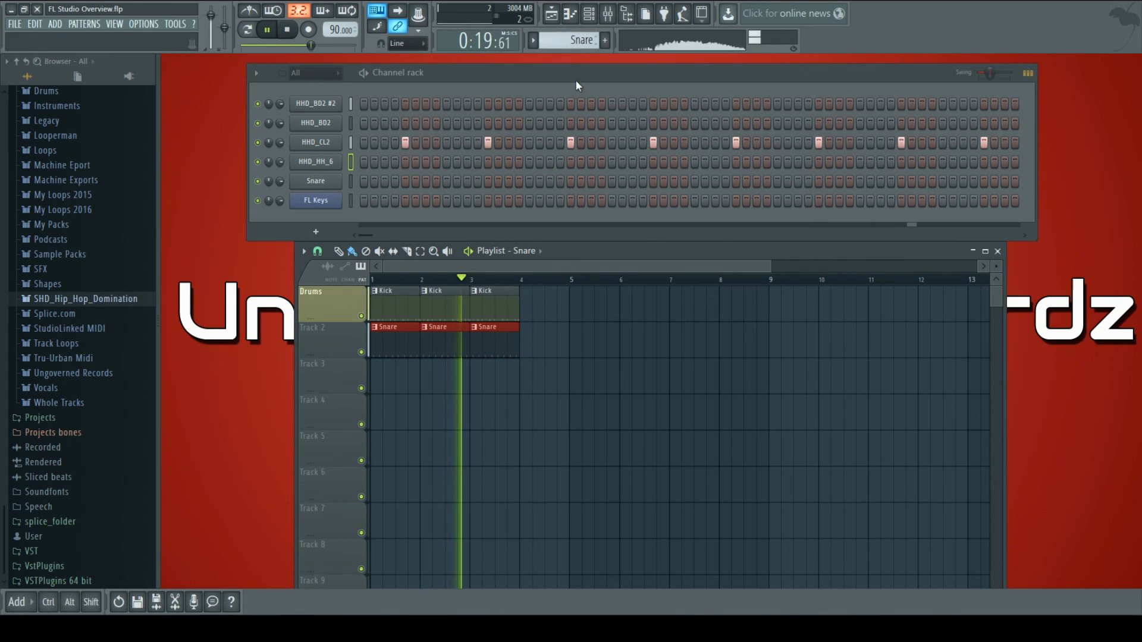
# - Choose the Hi Hats pattern as clip source and place one clip on Track 3 at bar 3
pyautogui.click(512, 252)
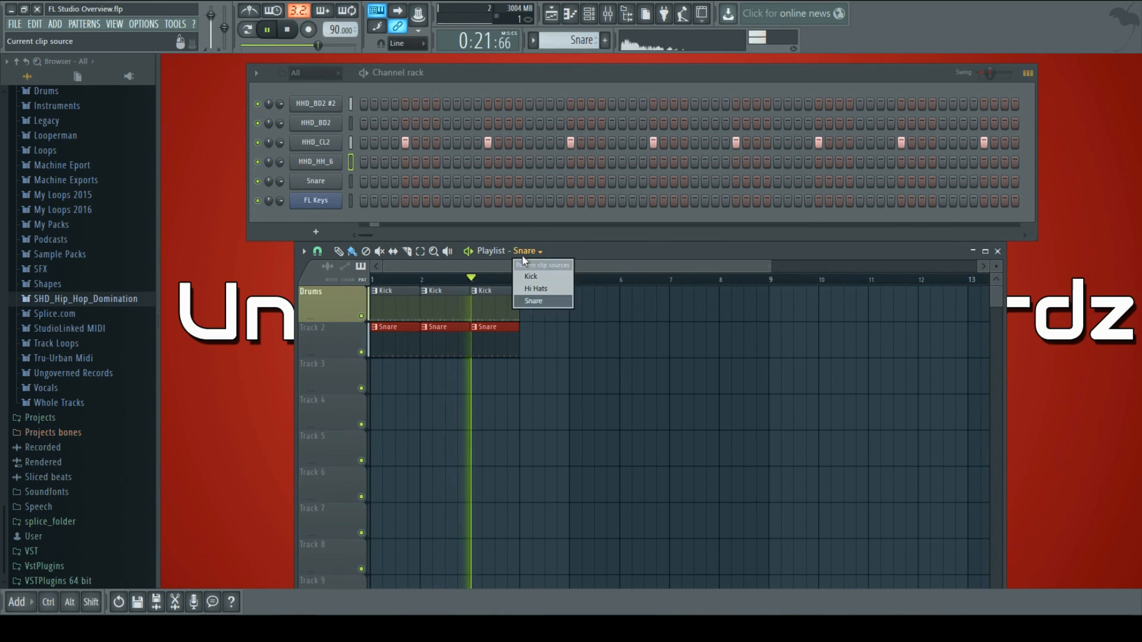
pyautogui.click(531, 296)
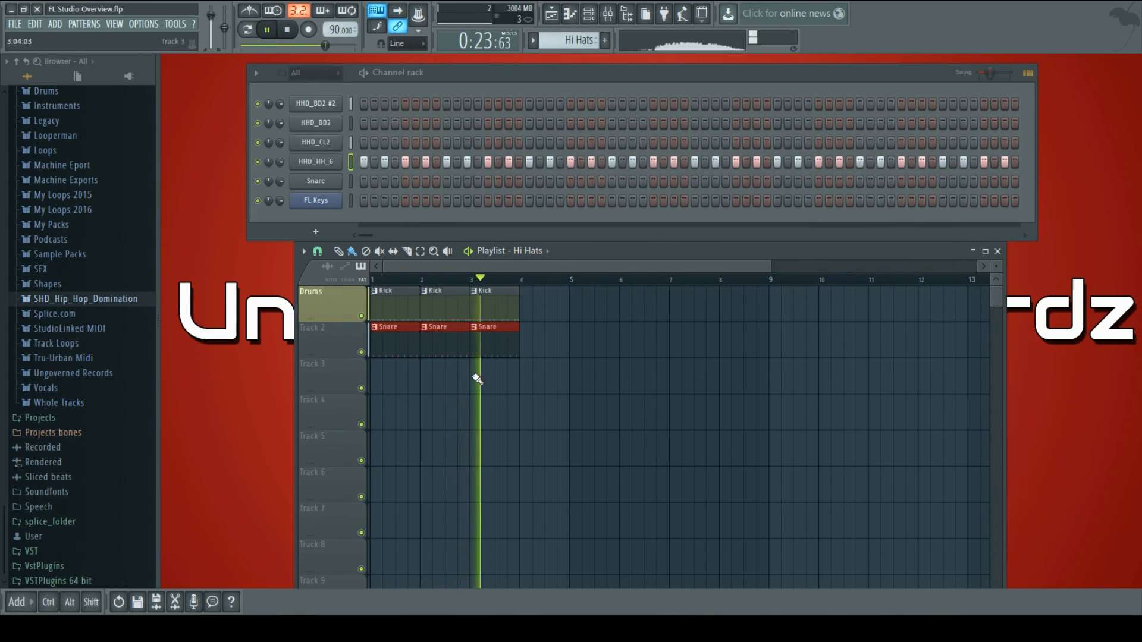
pyautogui.click(475, 376)
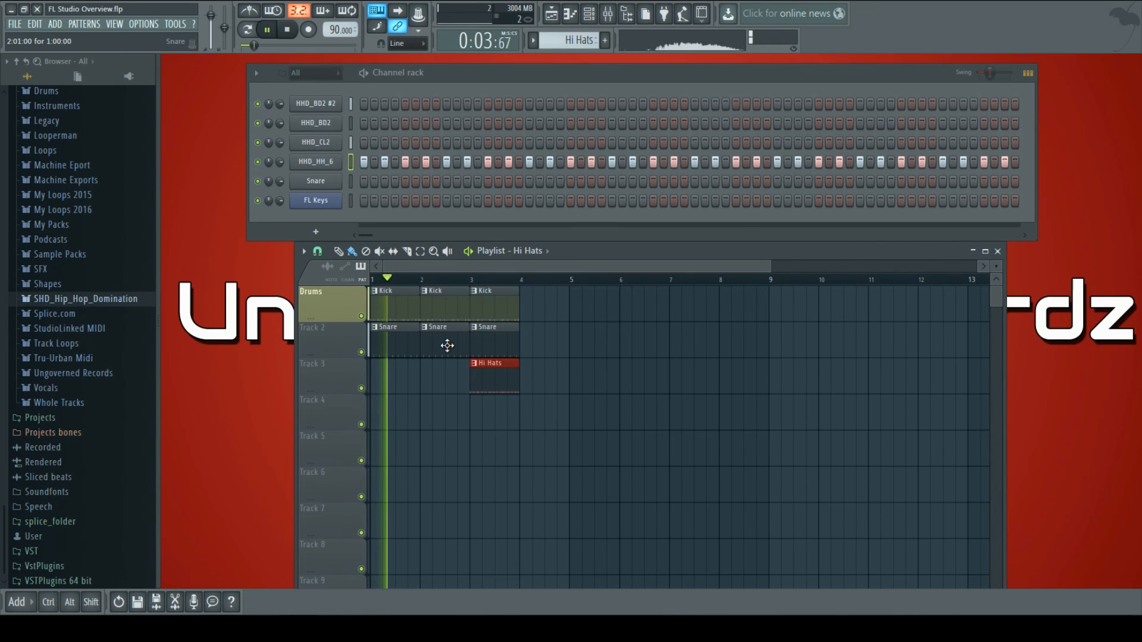
# - Stop playback and delete all Hi Hats, Snare and Kick clips from the playlist
pyautogui.press('space')
pyautogui.rightClick(491, 373)
pyautogui.rightClick(492, 348)
pyautogui.rightClick(445, 342)
pyautogui.rightClick(398, 340)
pyautogui.rightClick(391, 307)
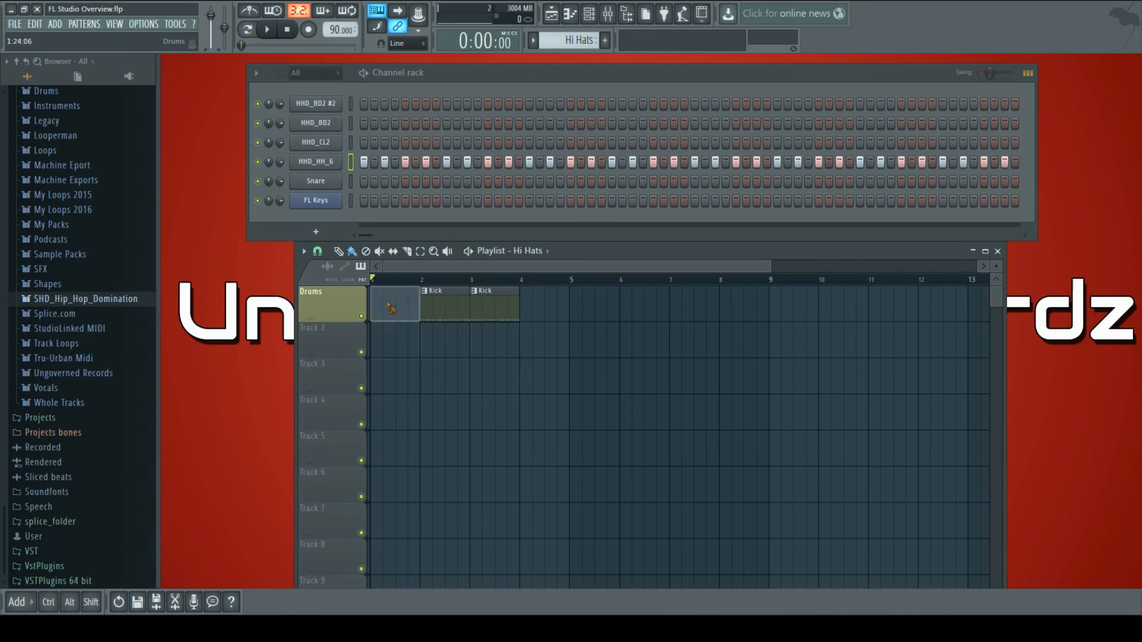
pyautogui.rightClick(442, 307)
pyautogui.rightClick(492, 307)
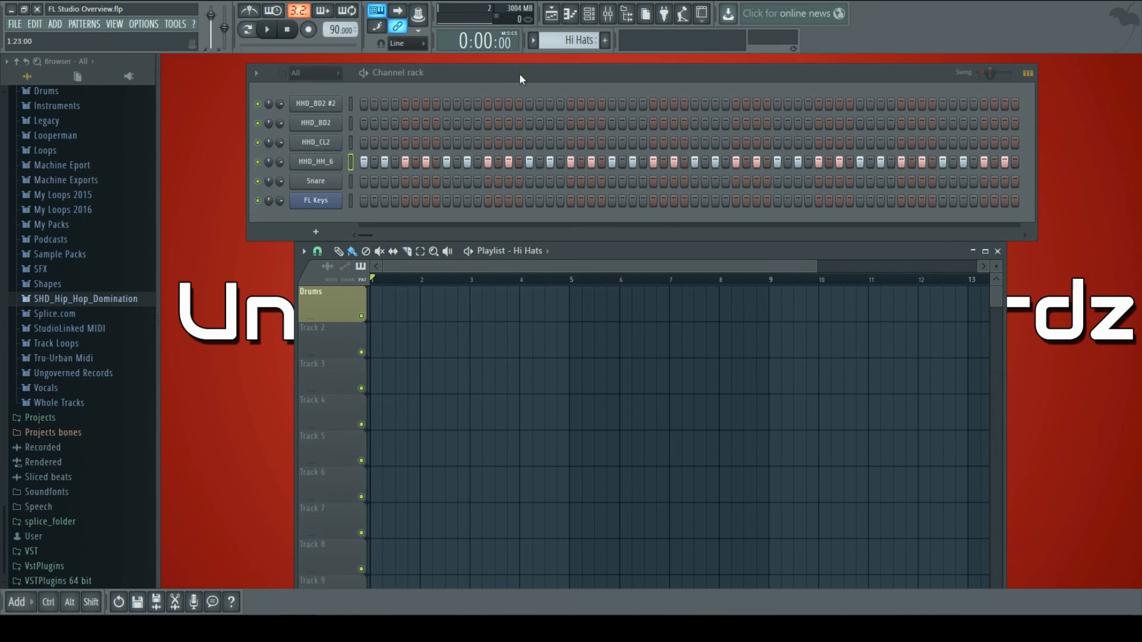
# - Switch to the Kick pattern, close the playlist, and reposition the channel rack in the open workspace
pyautogui.scroll(2, 563, 41)
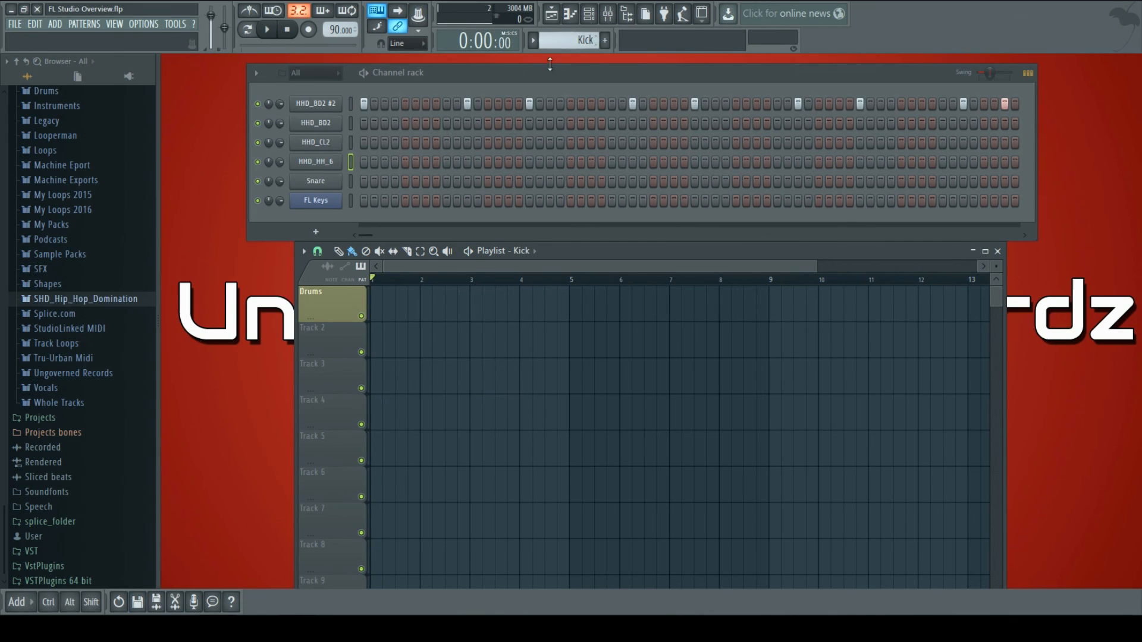
pyautogui.moveTo(573, 252); pyautogui.dragTo(540, 219)
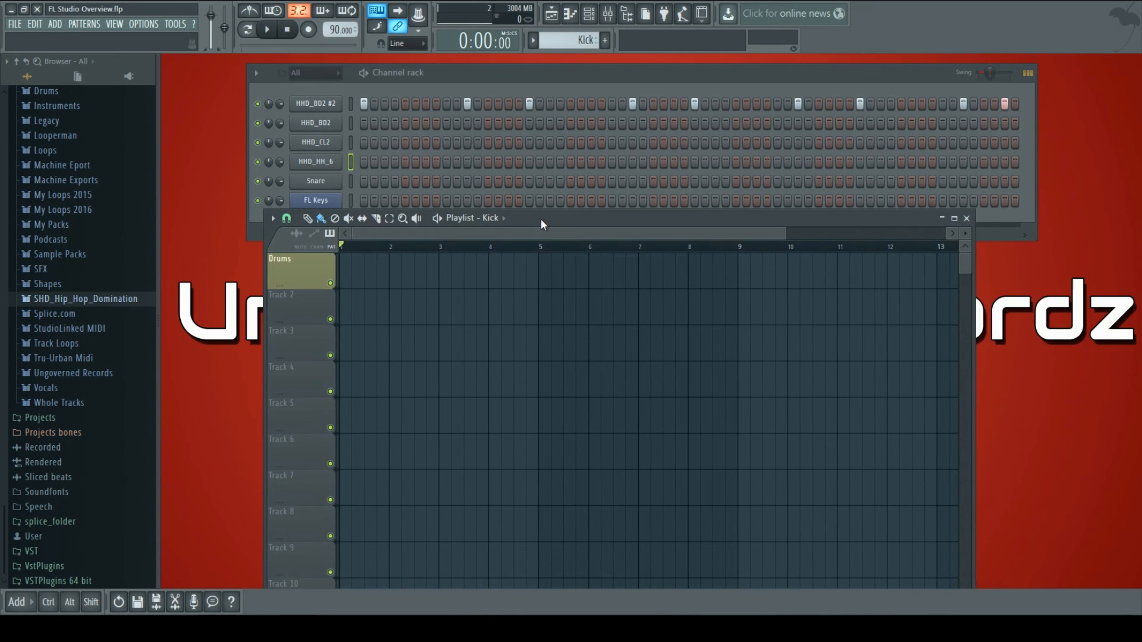
pyautogui.doubleClick(541, 219)
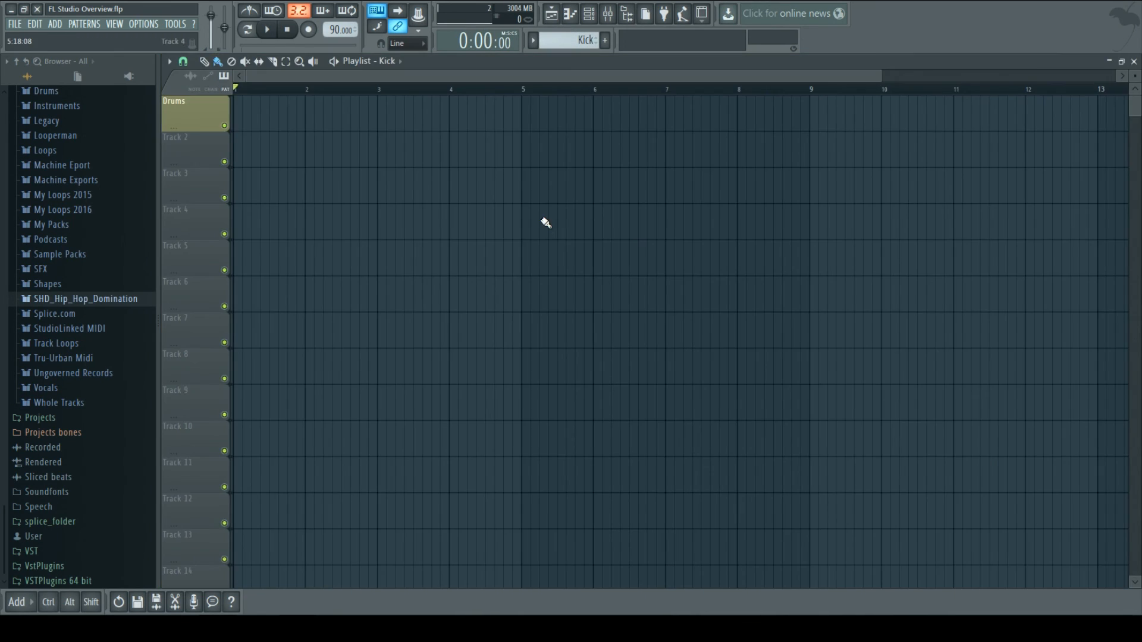
pyautogui.doubleClick(574, 62)
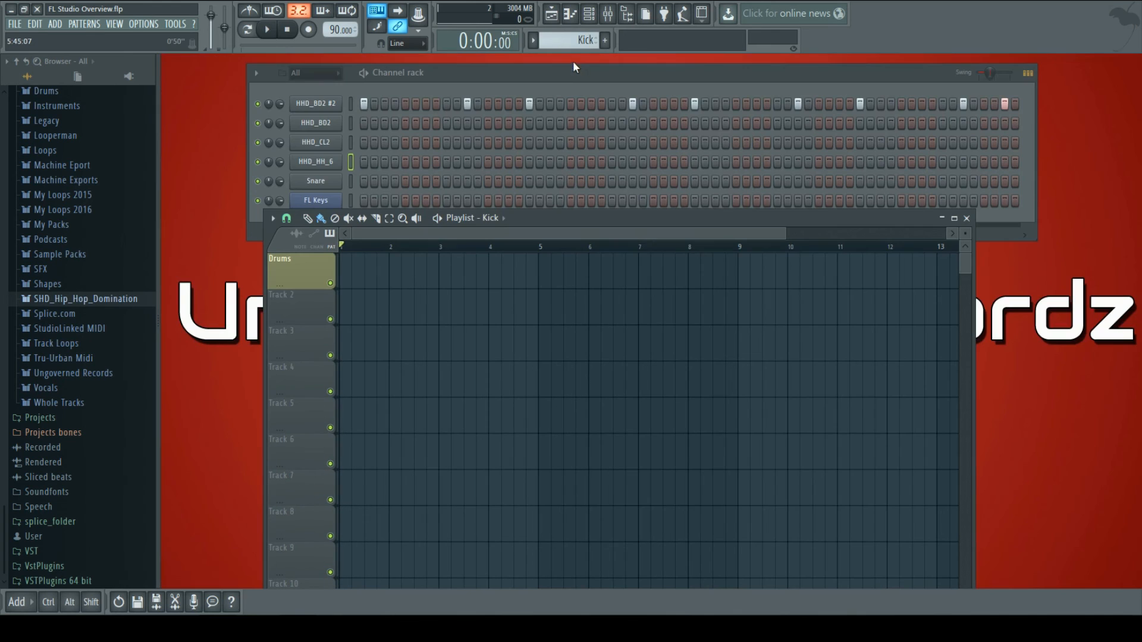
pyautogui.click(966, 219)
pyautogui.moveTo(605, 66); pyautogui.dragTo(605, 104)
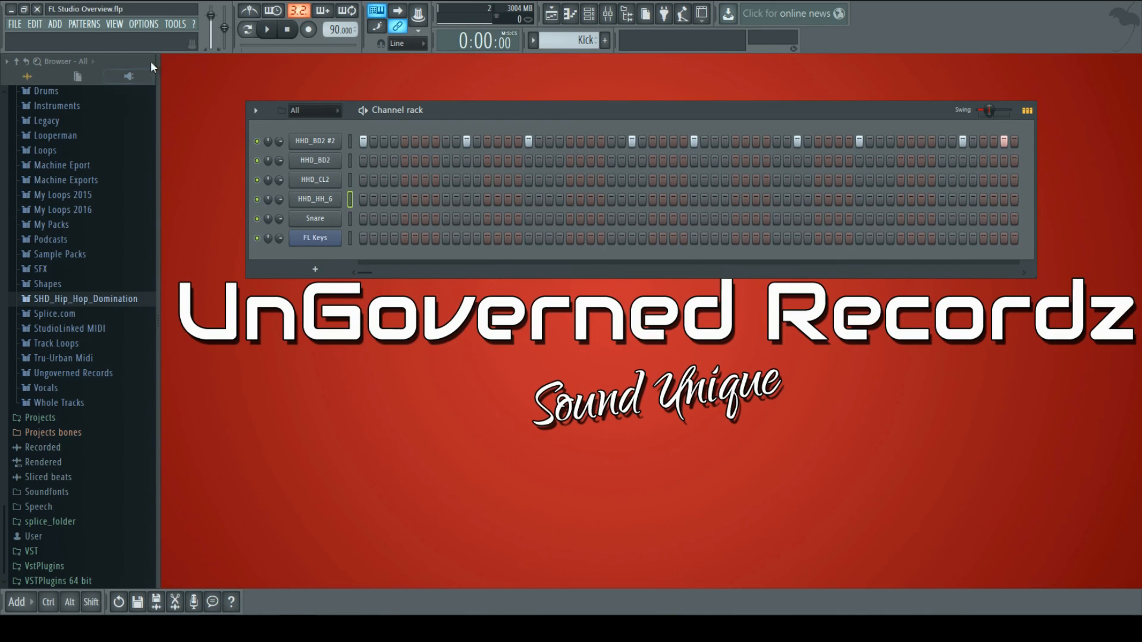
pyautogui.moveTo(482, 116); pyautogui.dragTo(521, 111)
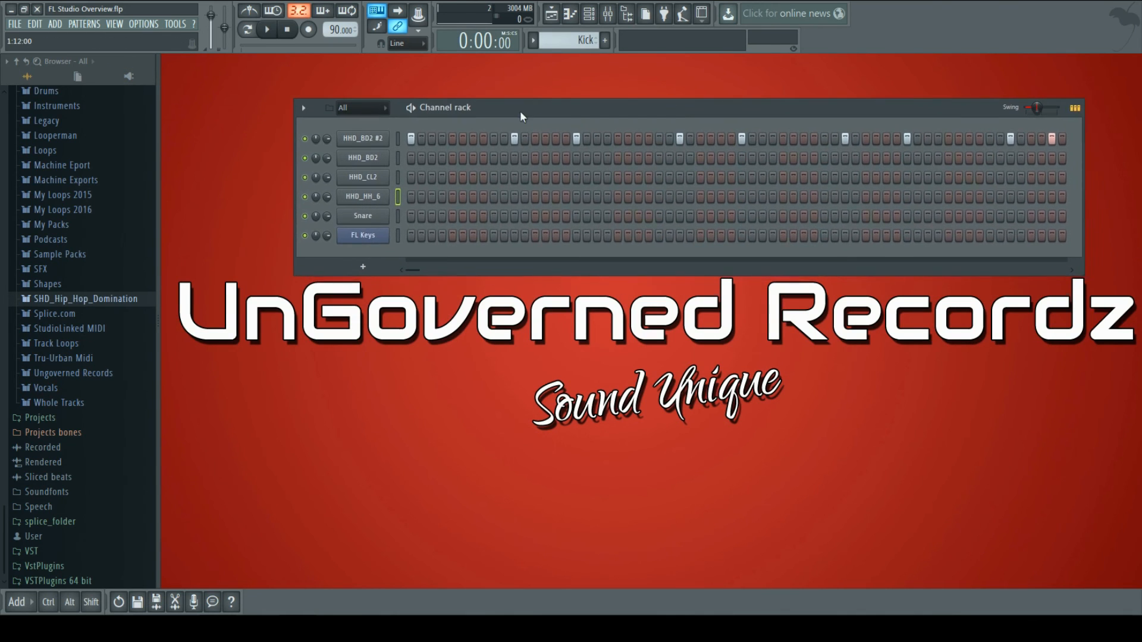
# - Open the HHD_BD2 #2 channel settings, review the envelope and miscellaneous pages, and return to the sample settings
pyautogui.click(353, 141)
pyautogui.moveTo(365, 222); pyautogui.dragTo(458, 248)
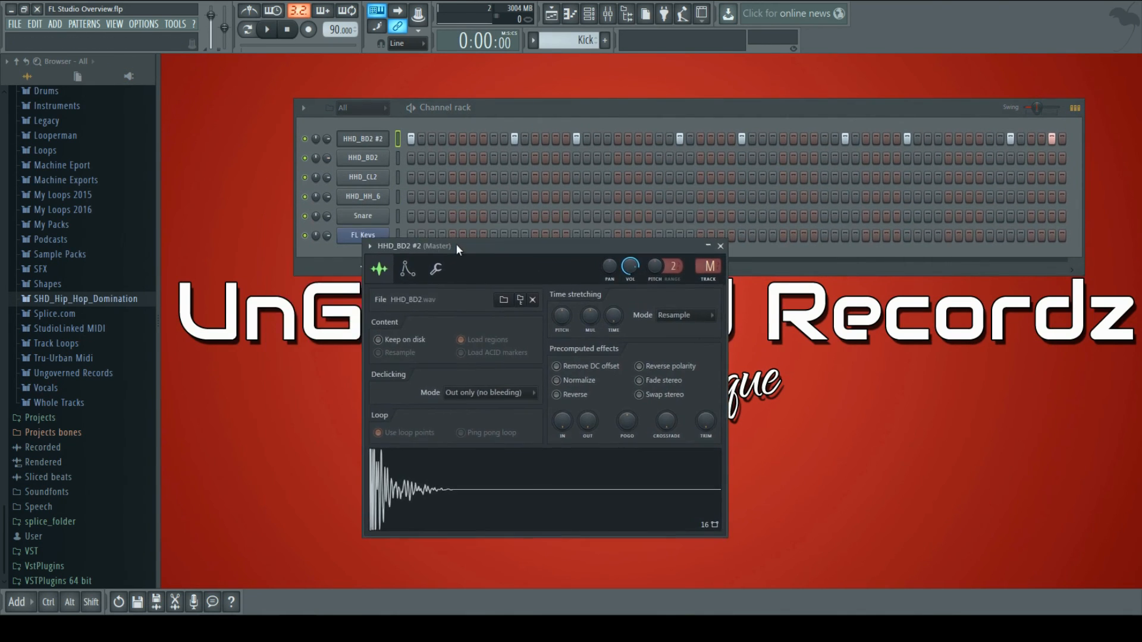
pyautogui.click(407, 269)
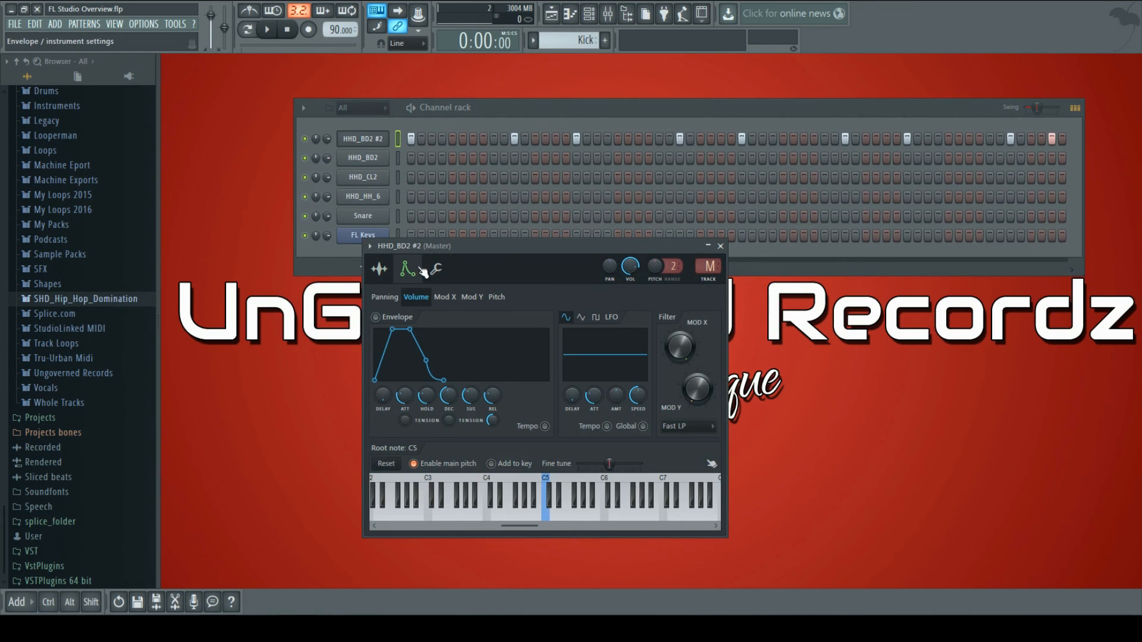
pyautogui.click(436, 269)
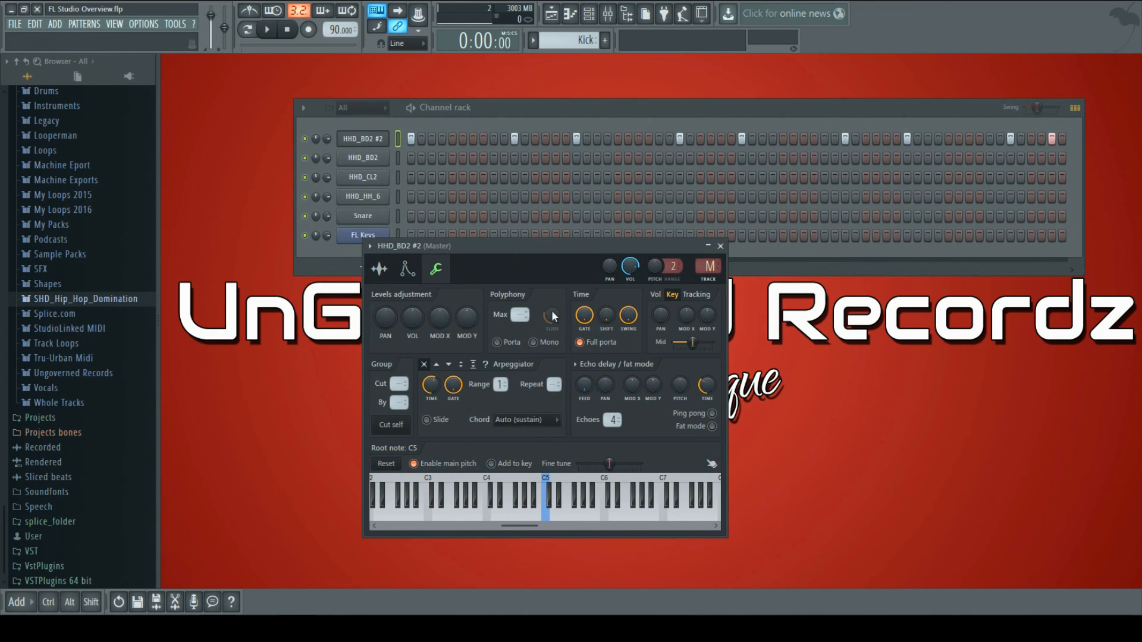
pyautogui.click(381, 269)
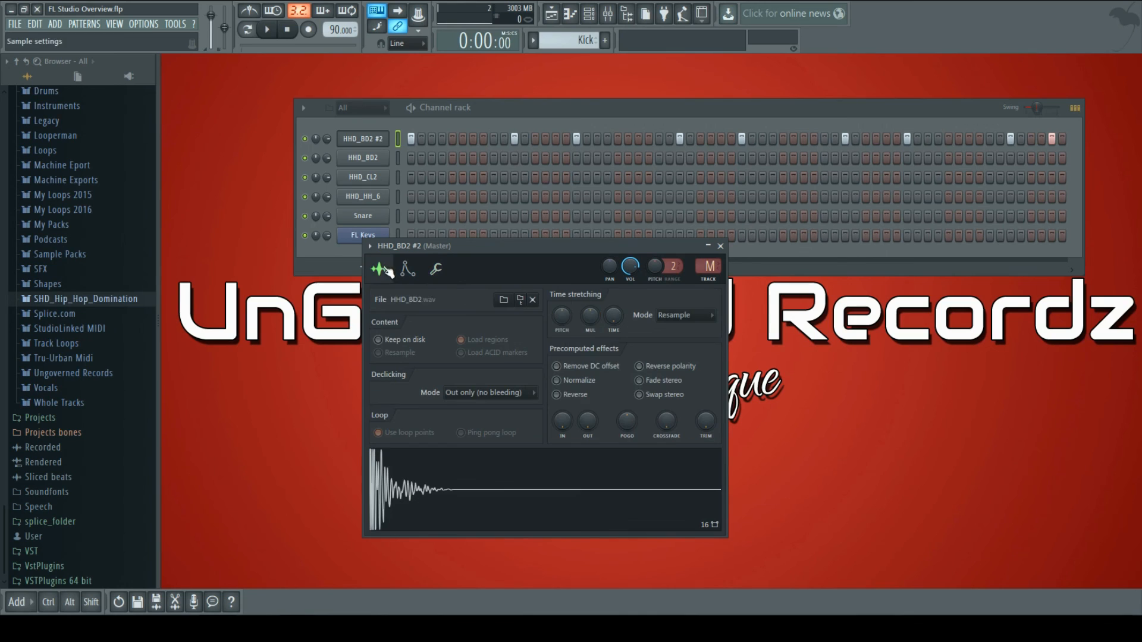
pyautogui.moveTo(480, 268); pyautogui.dragTo(507, 268)
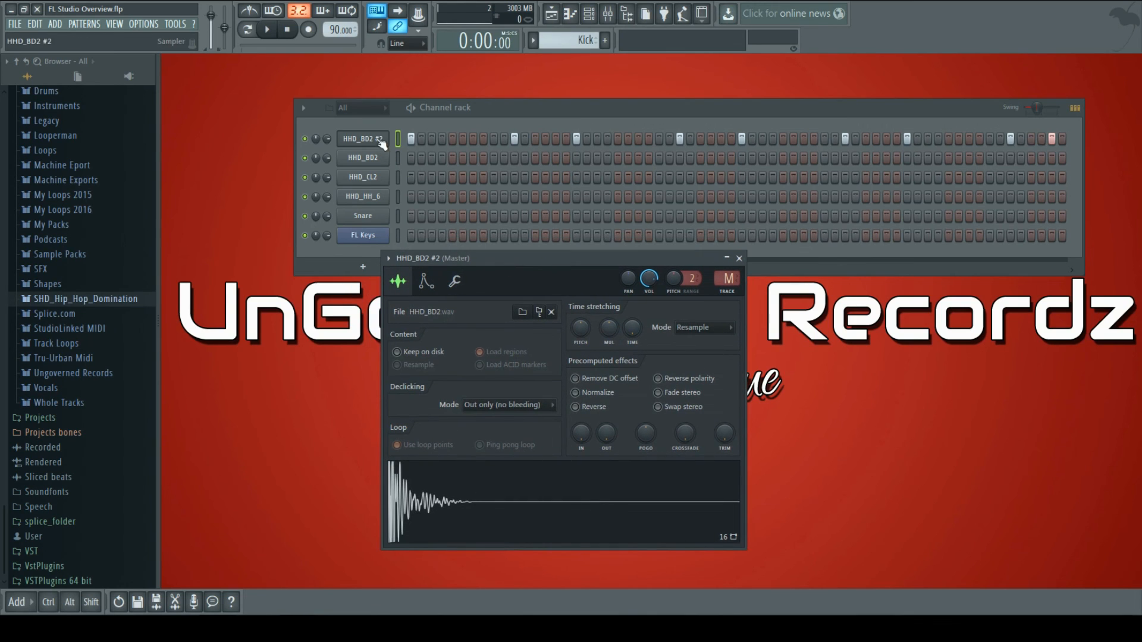